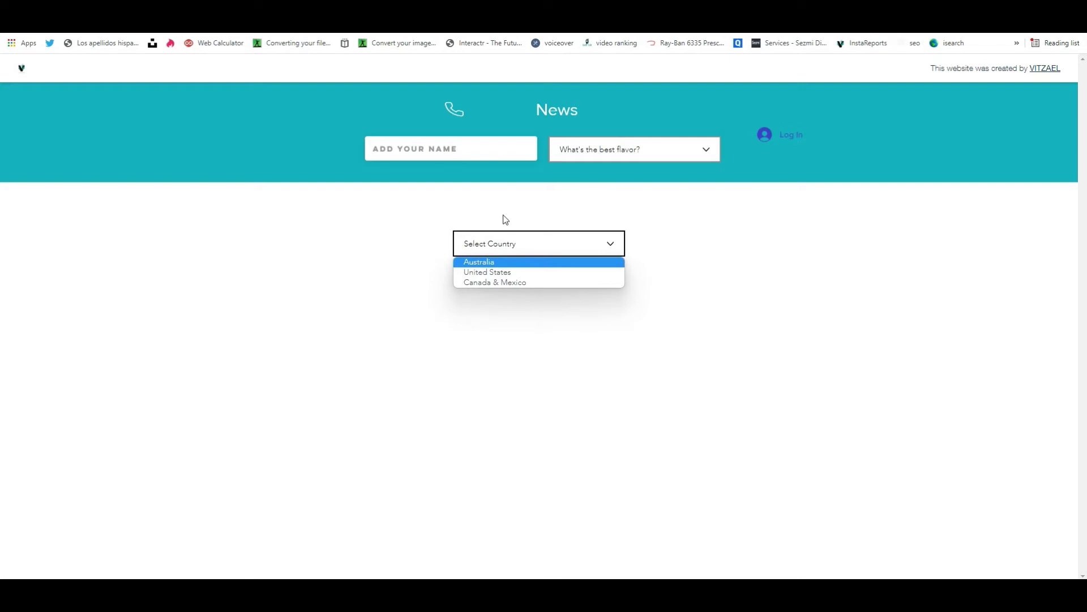
Choose Australia in the live page's Select Country dropdown and look over the page it opens
click(510, 313)
click(553, 245)
click(505, 262)
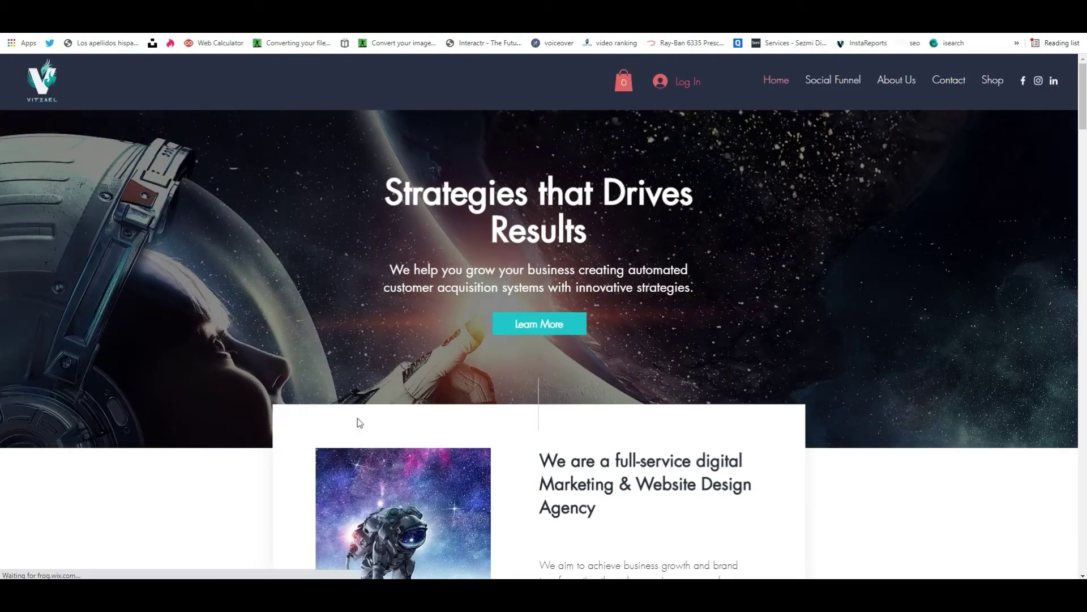
scroll(436, 340, down, 10)
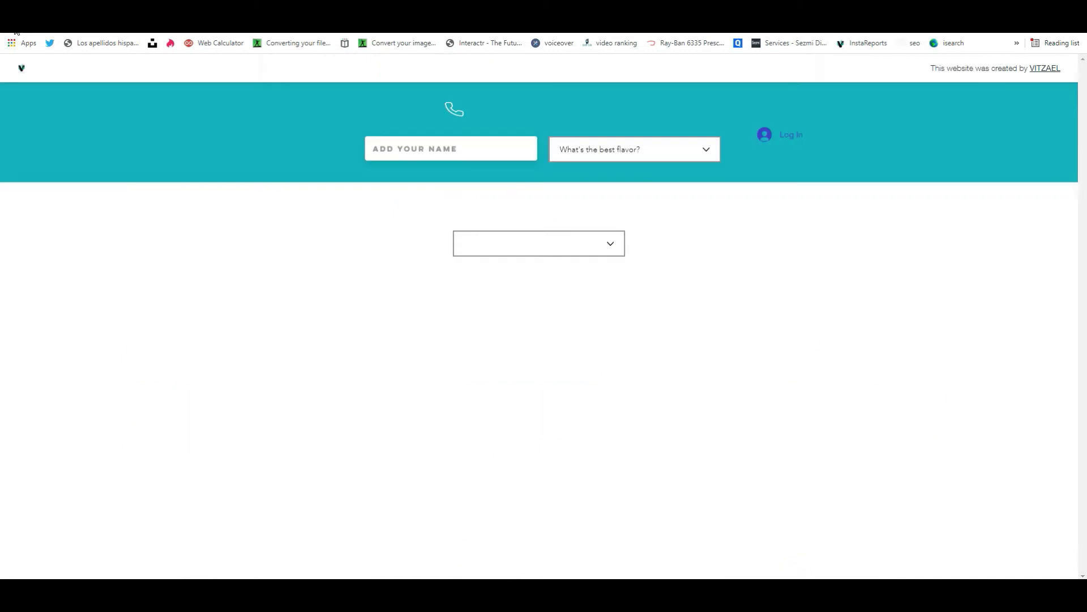
Choose United States in the live page's Select Country dropdown and browse the Freepik page it opens
click(595, 238)
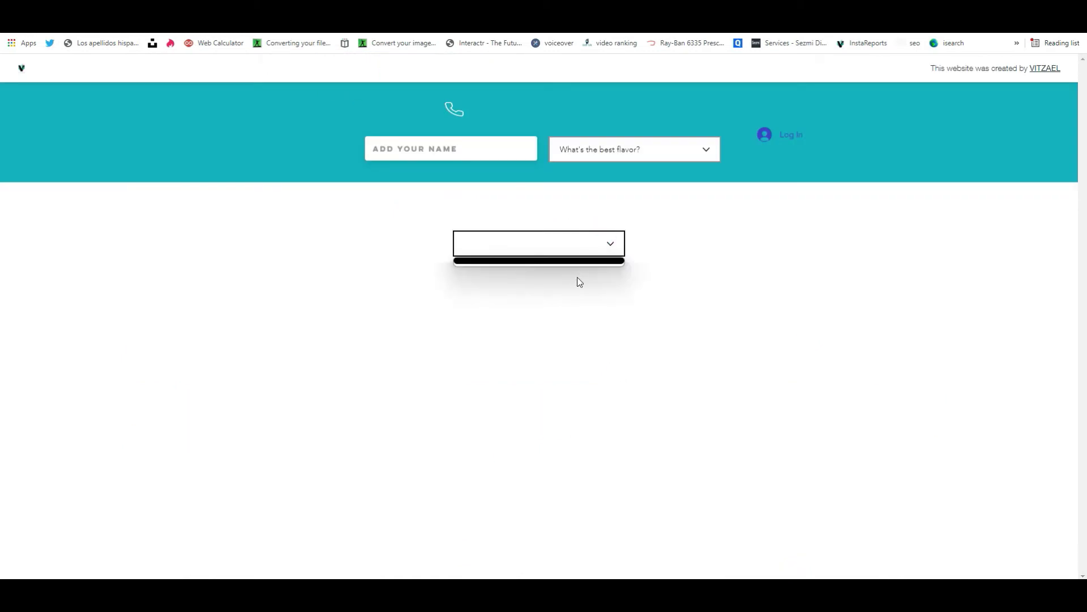
click(591, 251)
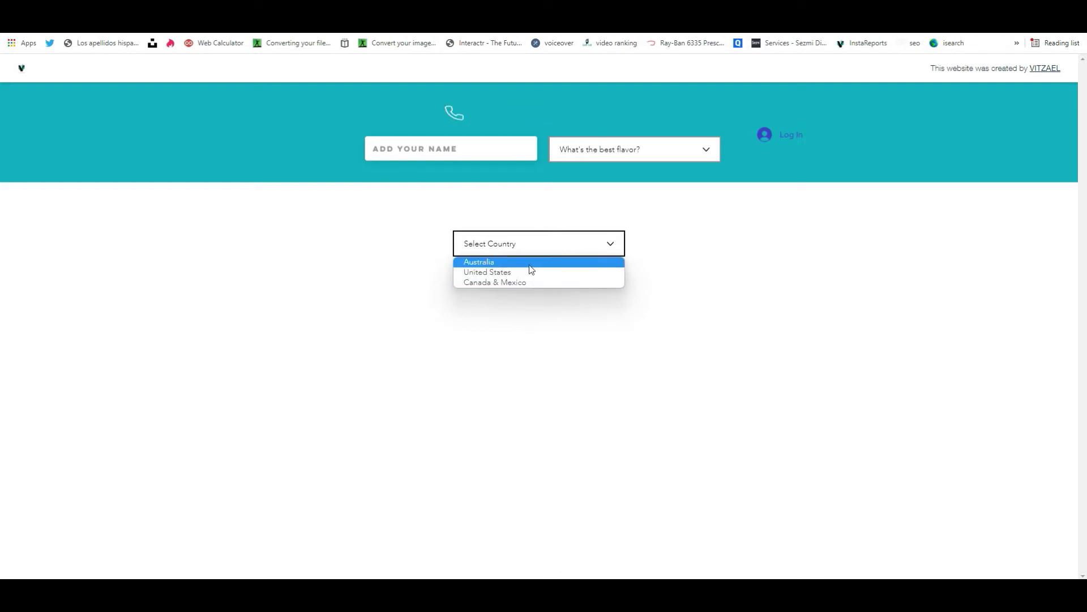
click(493, 272)
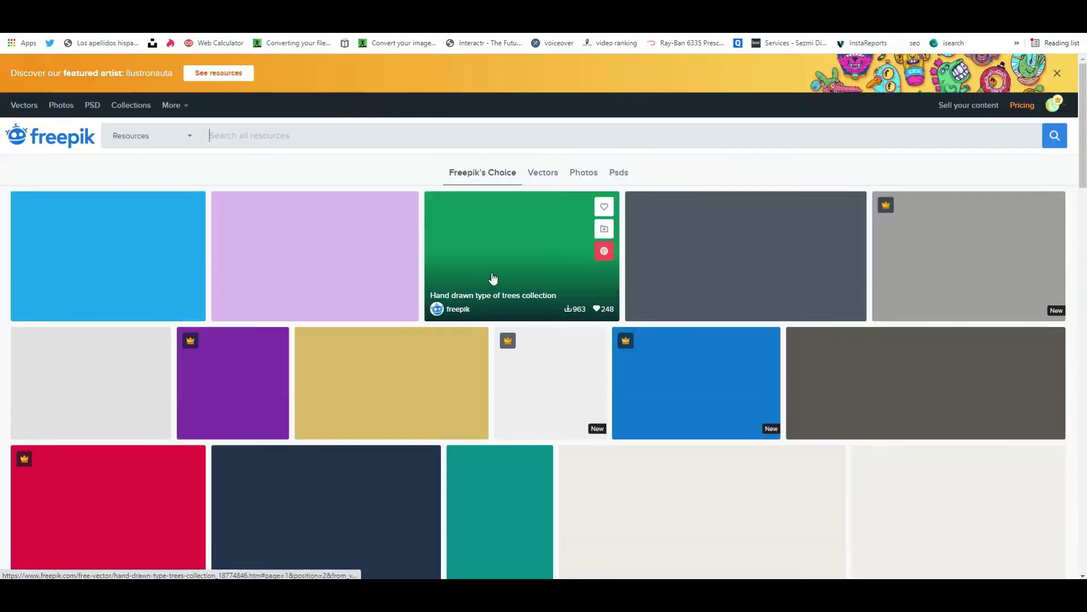
scroll(443, 216, down, 2)
scroll(443, 215, down, 3)
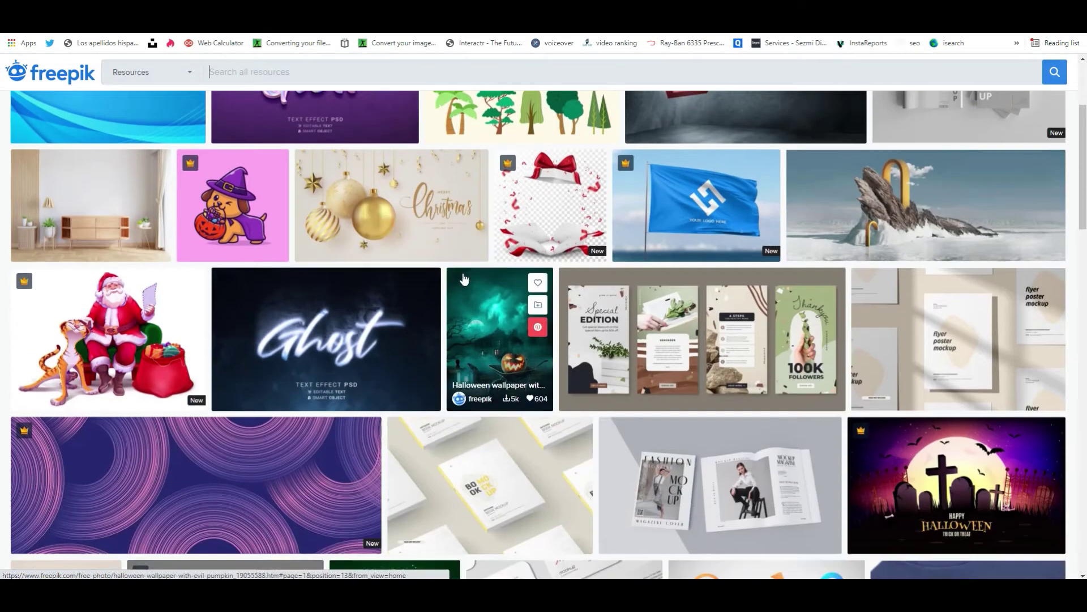
scroll(450, 338, down, 10)
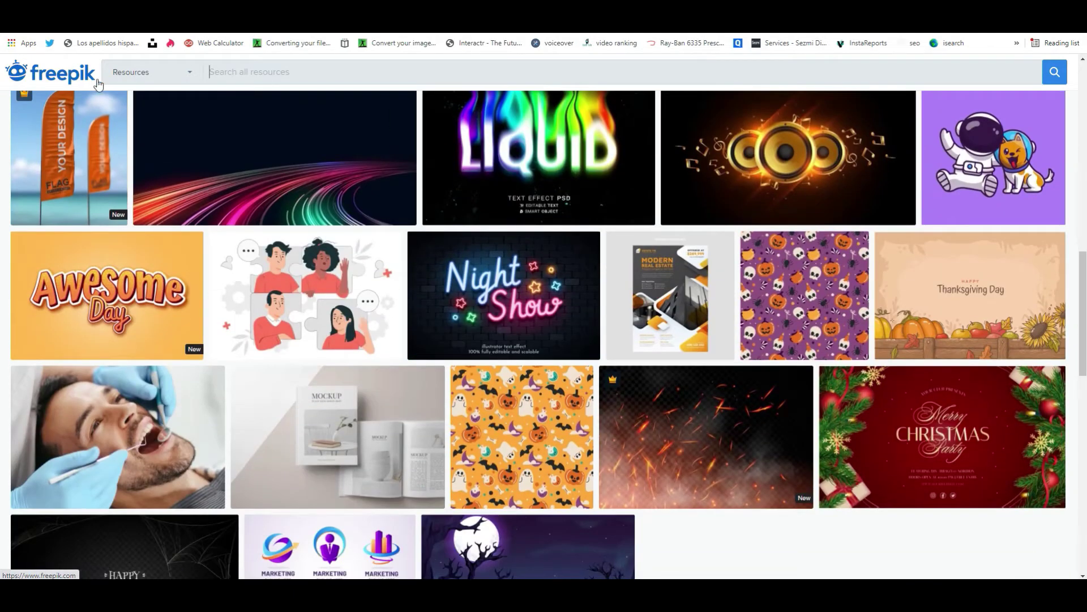
scroll(488, 360, up, 8)
scroll(487, 359, up, 6)
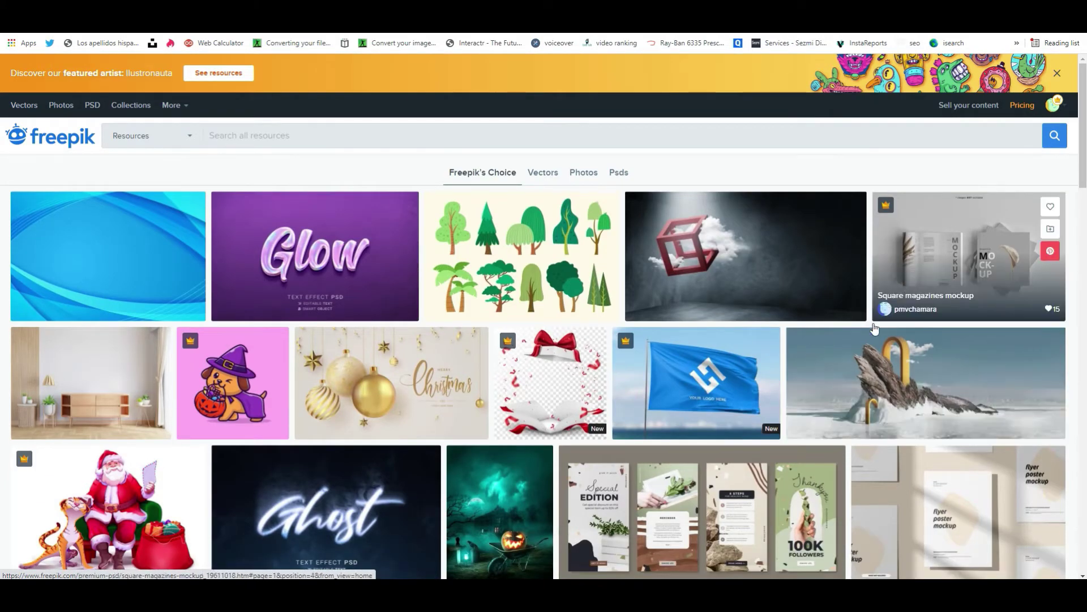
scroll(949, 373, down, 5)
scroll(949, 374, down, 6)
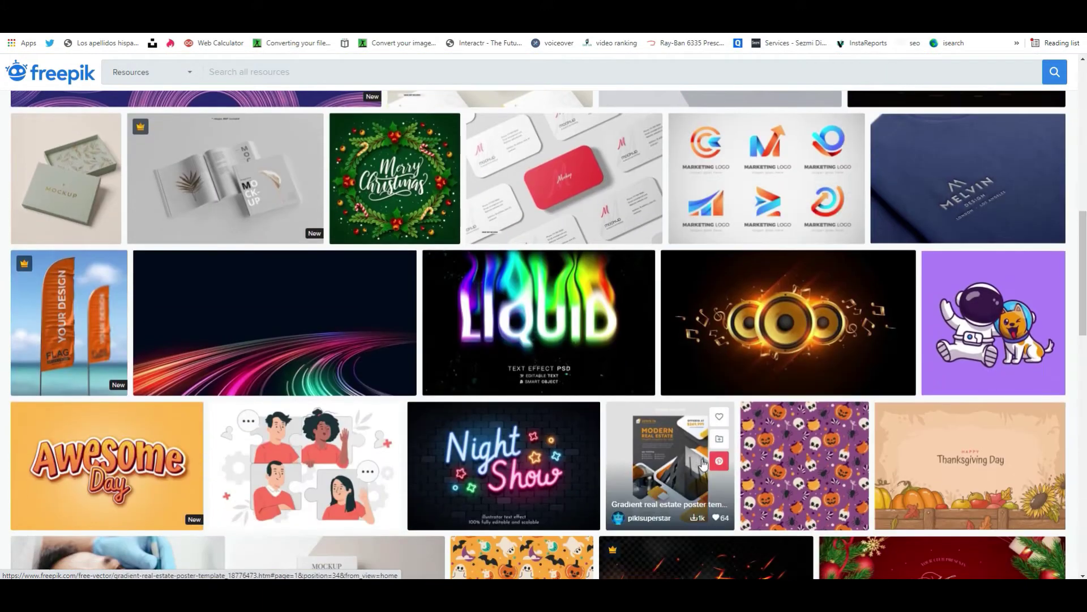
scroll(704, 465, down, 8)
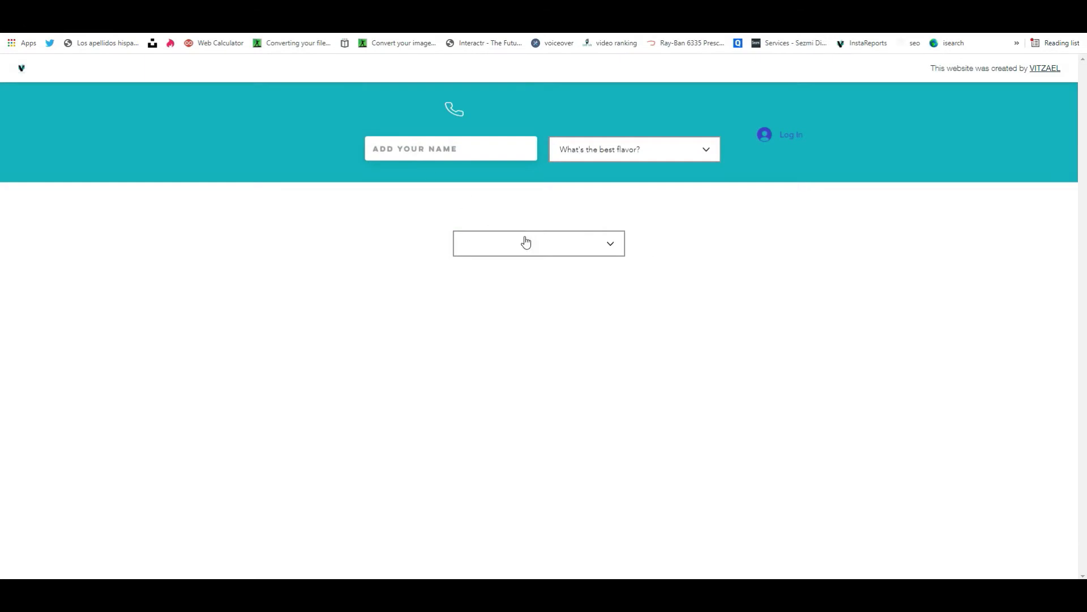
Test the Canada & Mexico option in the live page's Select Country dropdown
click(562, 250)
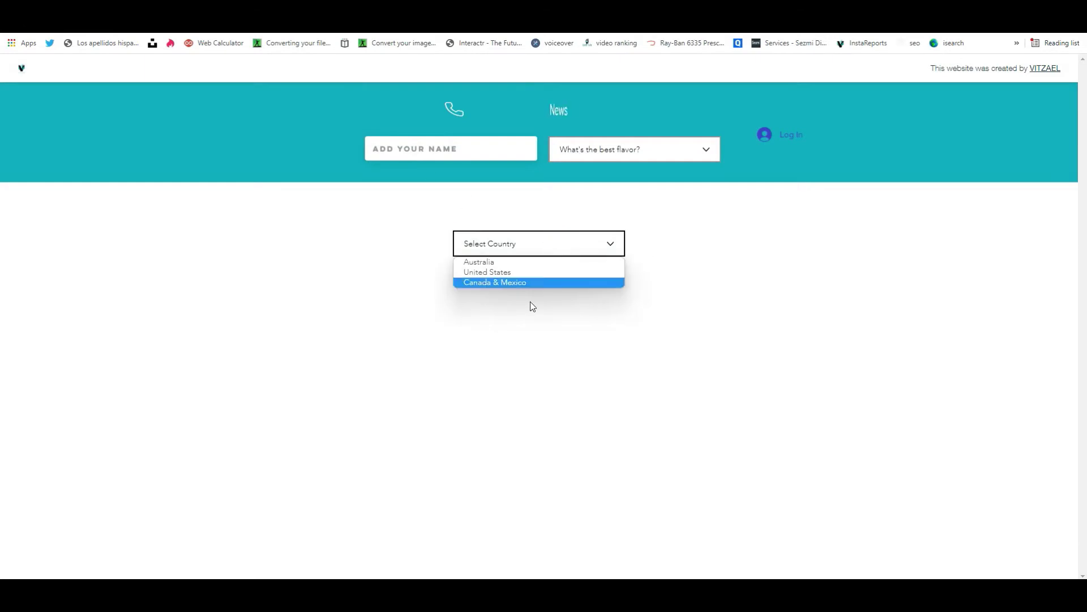
click(492, 282)
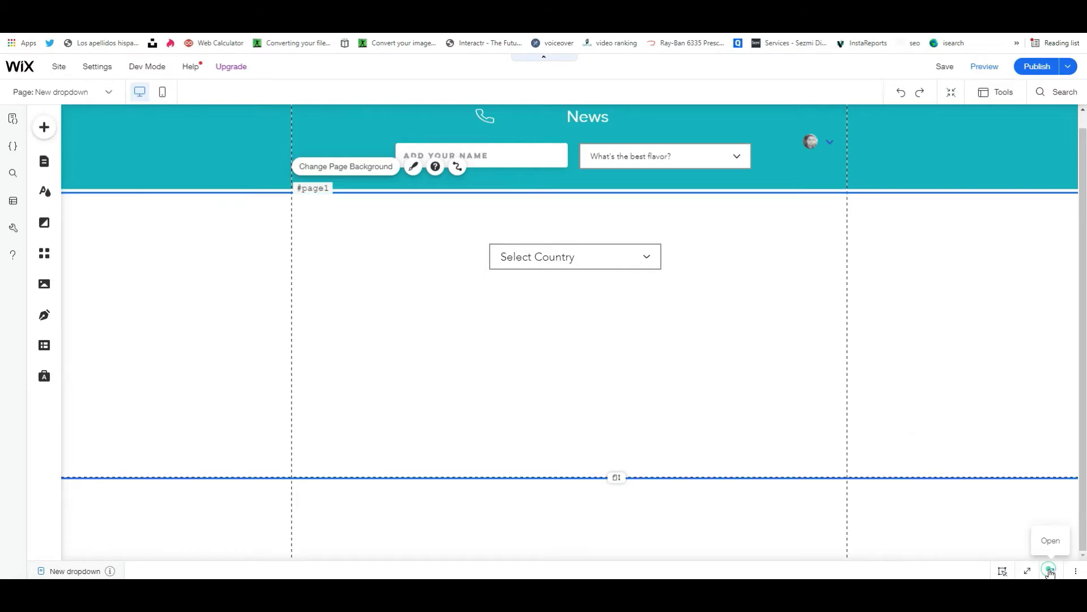
click(1049, 571)
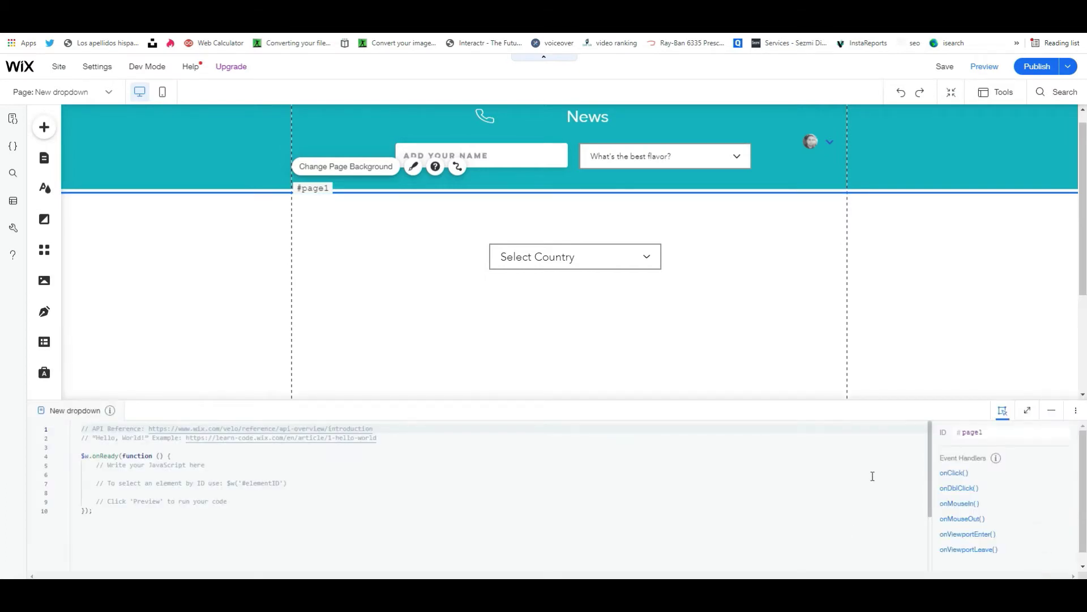
click(1049, 420)
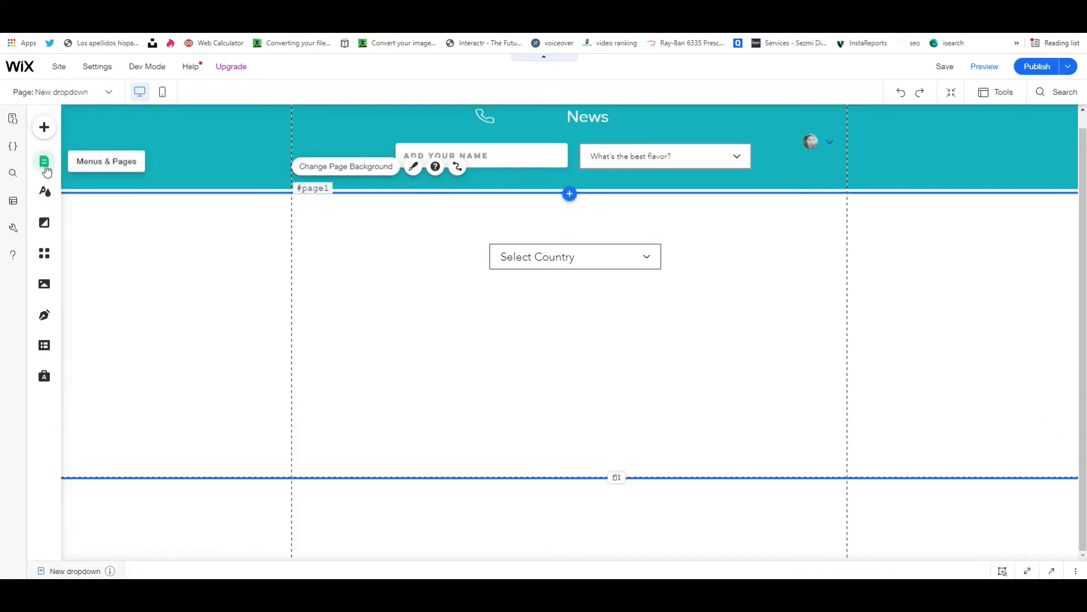
Switch to the site's page list in the Wix editor and add a blank page named "dropdown countries"
click(44, 161)
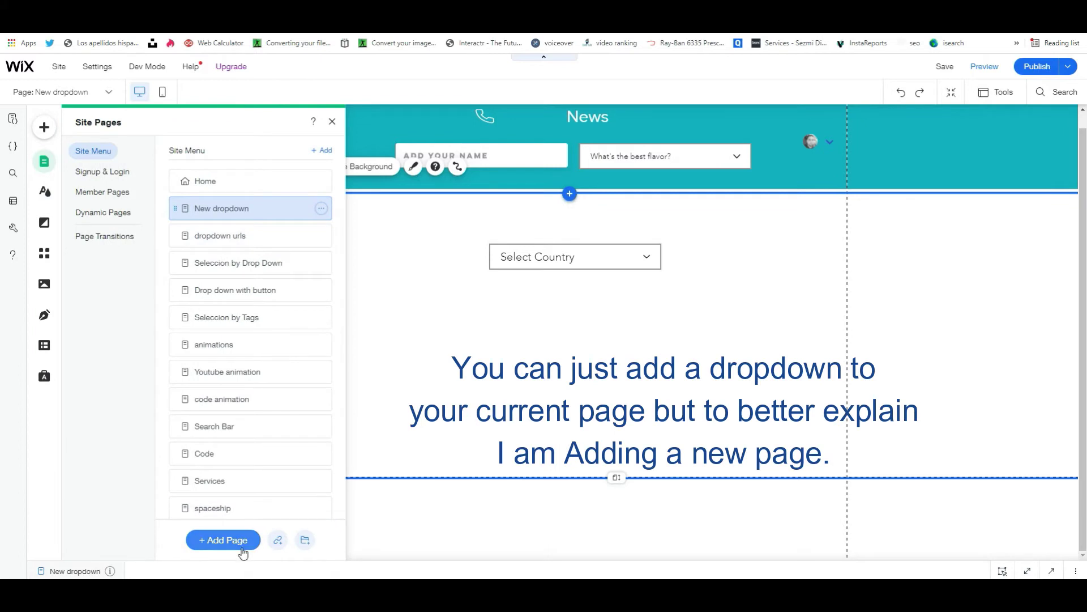
click(244, 543)
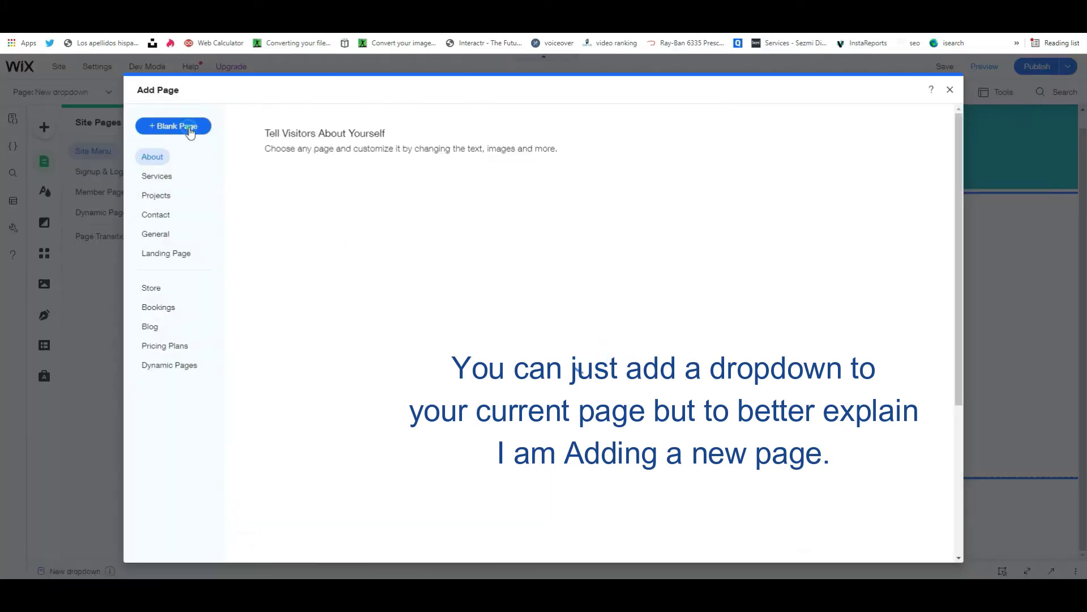
click(180, 133)
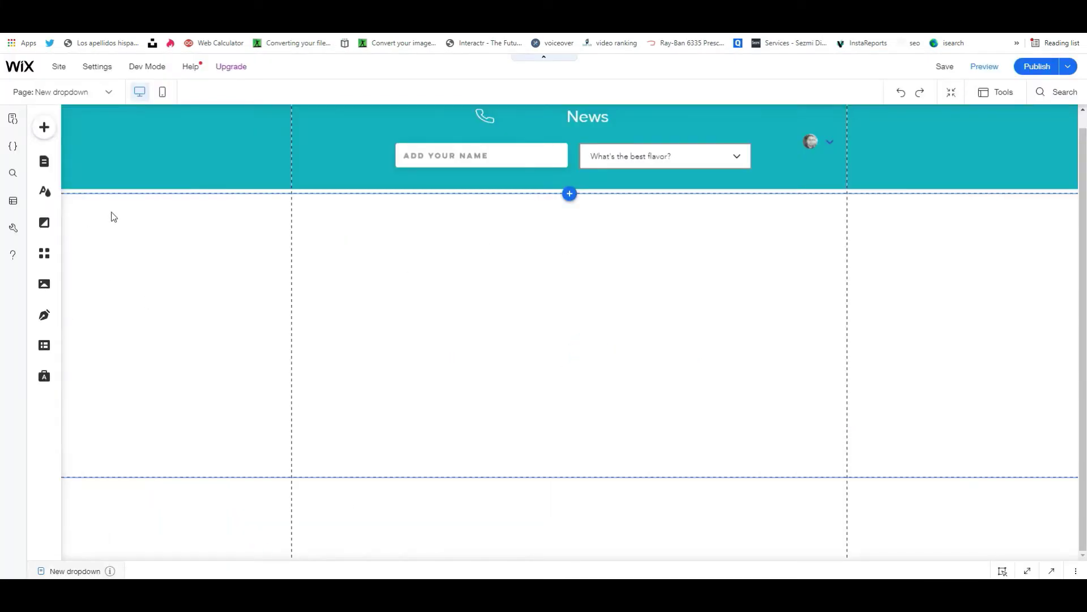
text(d)
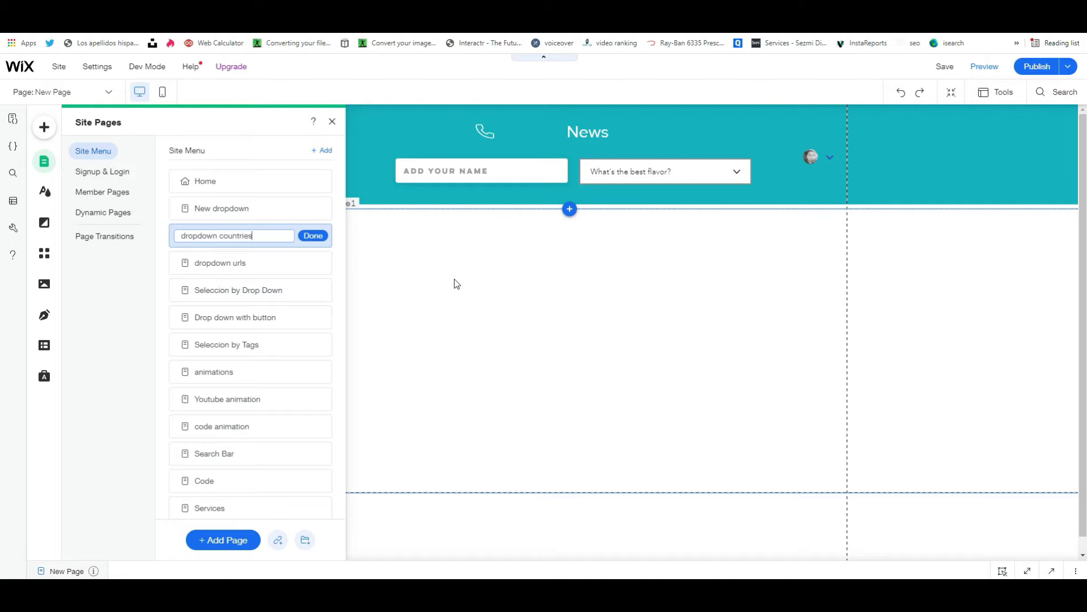
text(ropdown countries)
click(317, 236)
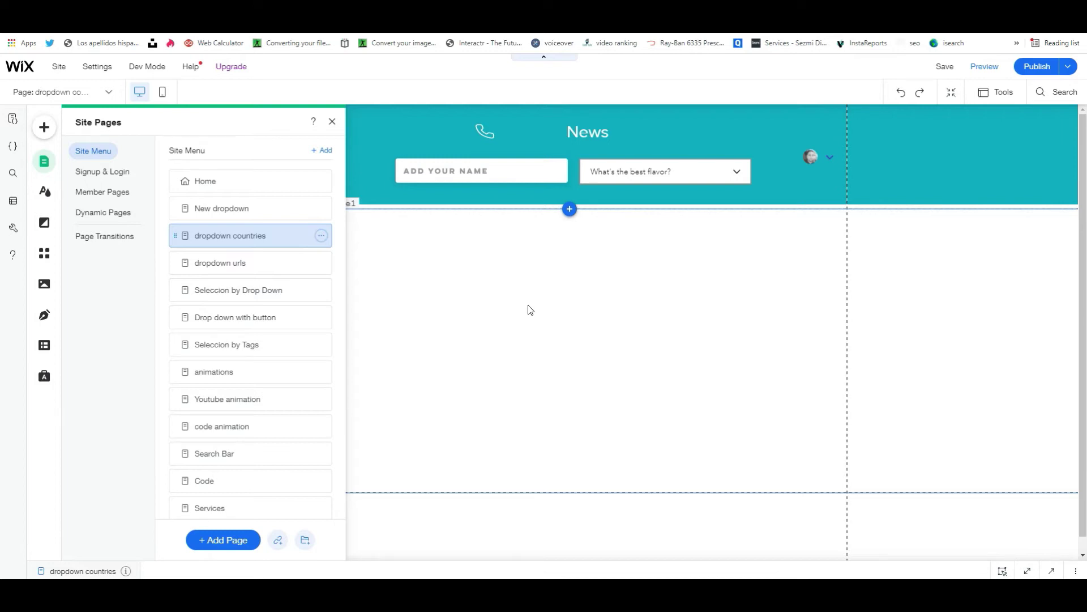
click(417, 279)
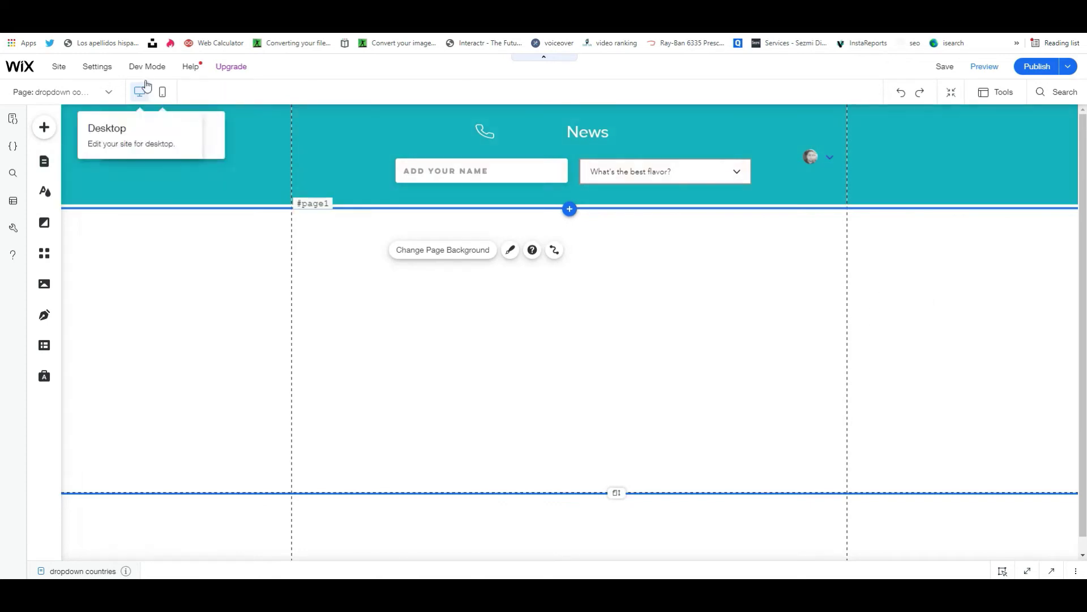
Turn off Dev Mode and look through the Embed and Contact & Forms elements that can be added
mouse_move(147, 74)
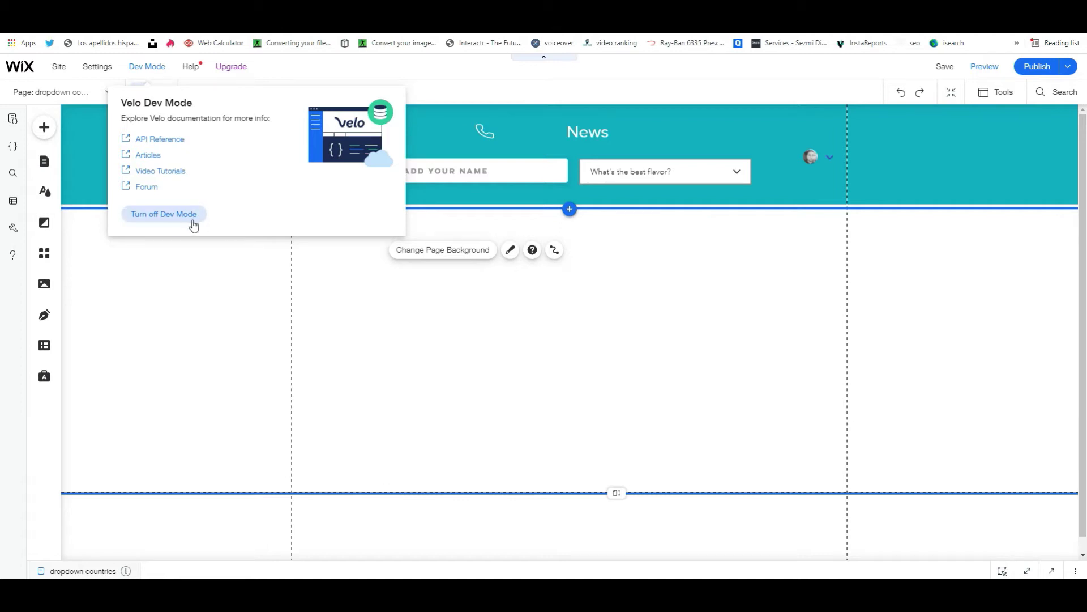
click(48, 132)
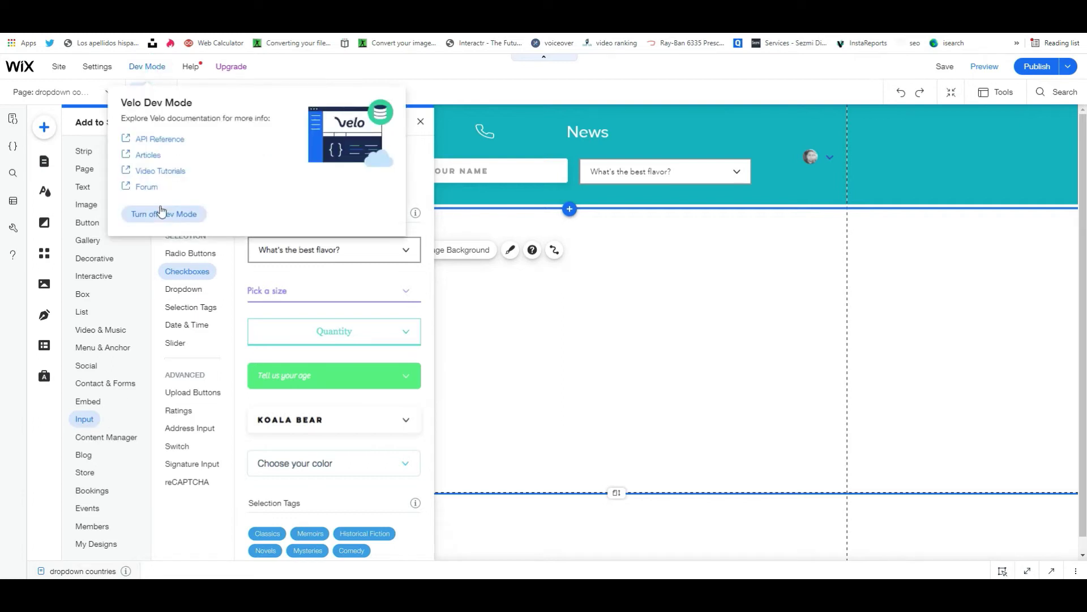
click(161, 215)
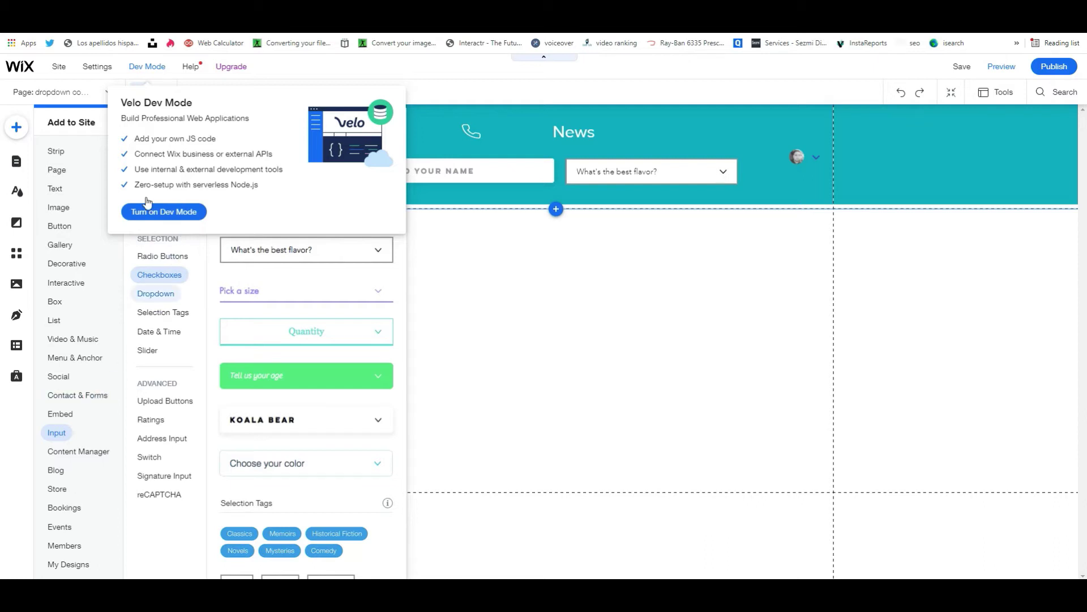
click(73, 413)
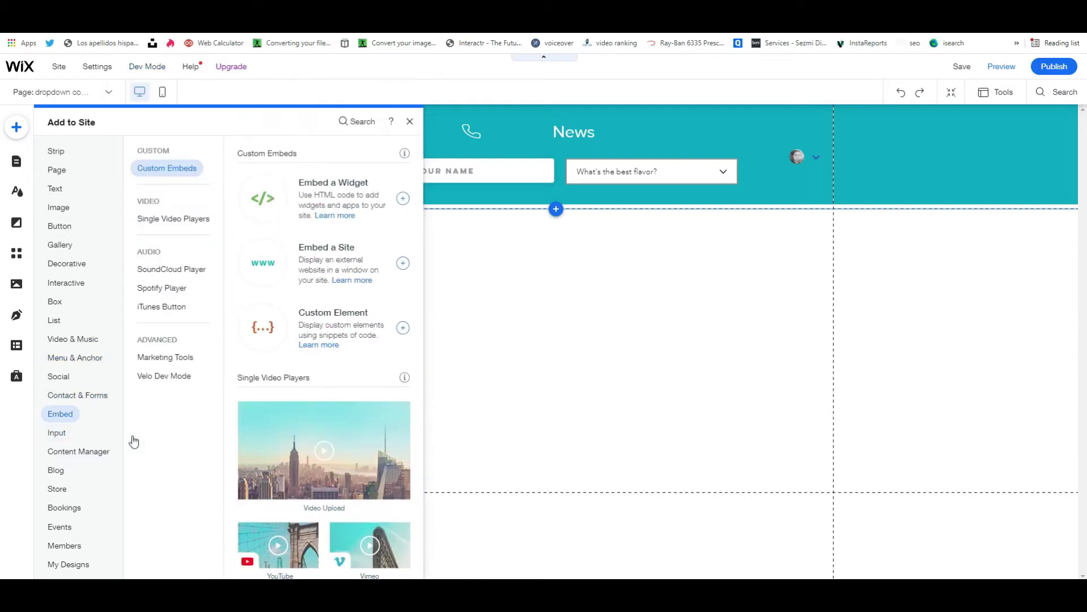
mouse_move(139, 84)
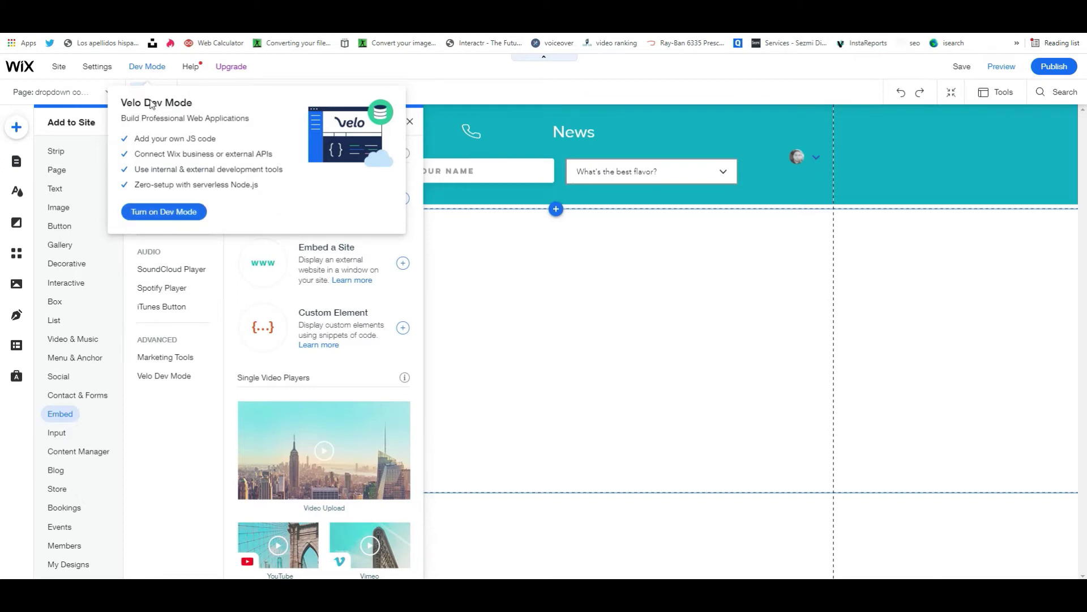
click(60, 434)
click(79, 391)
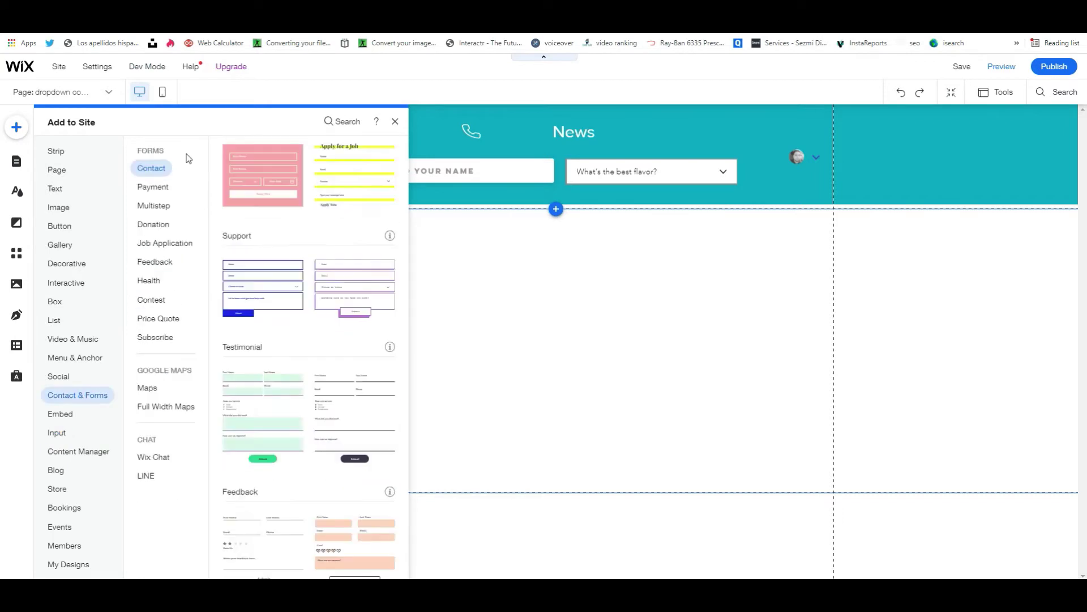
click(518, 292)
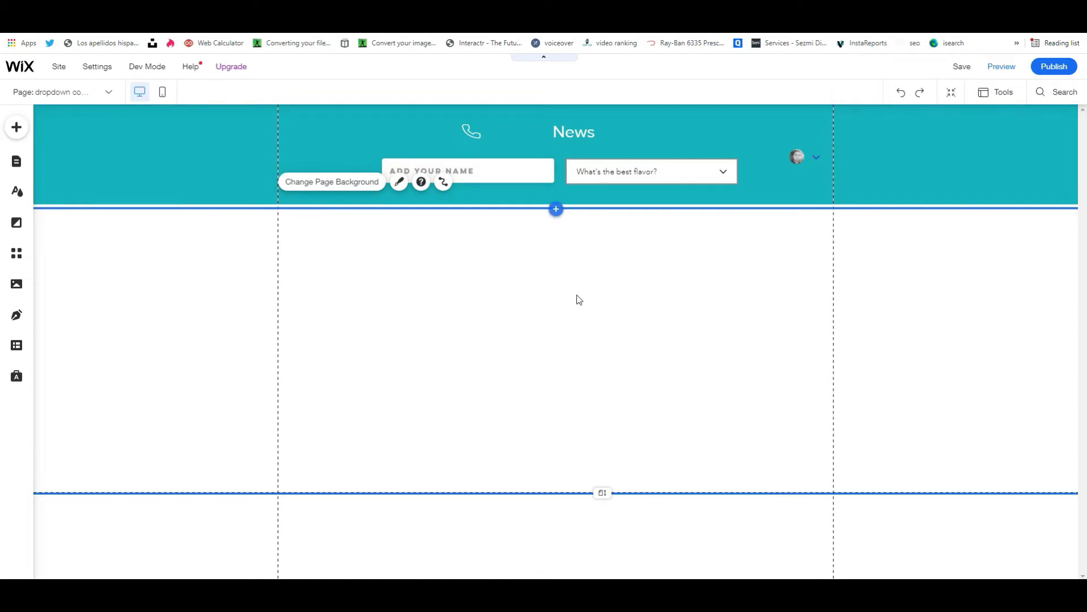
Turn on Dev Mode, check the list of page code files, and minimize the code editor
mouse_move(151, 73)
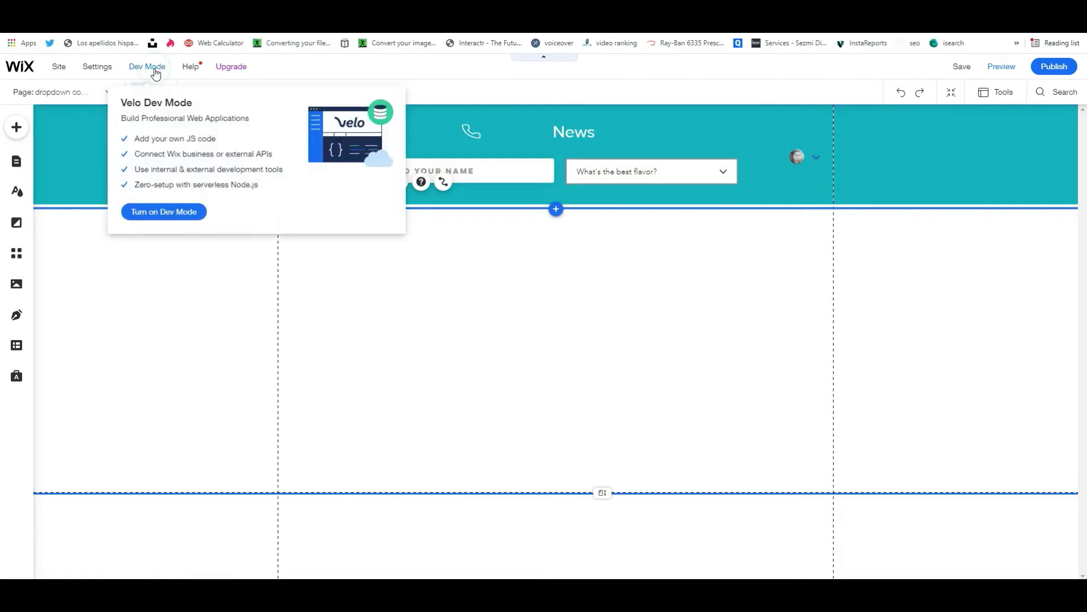
click(165, 212)
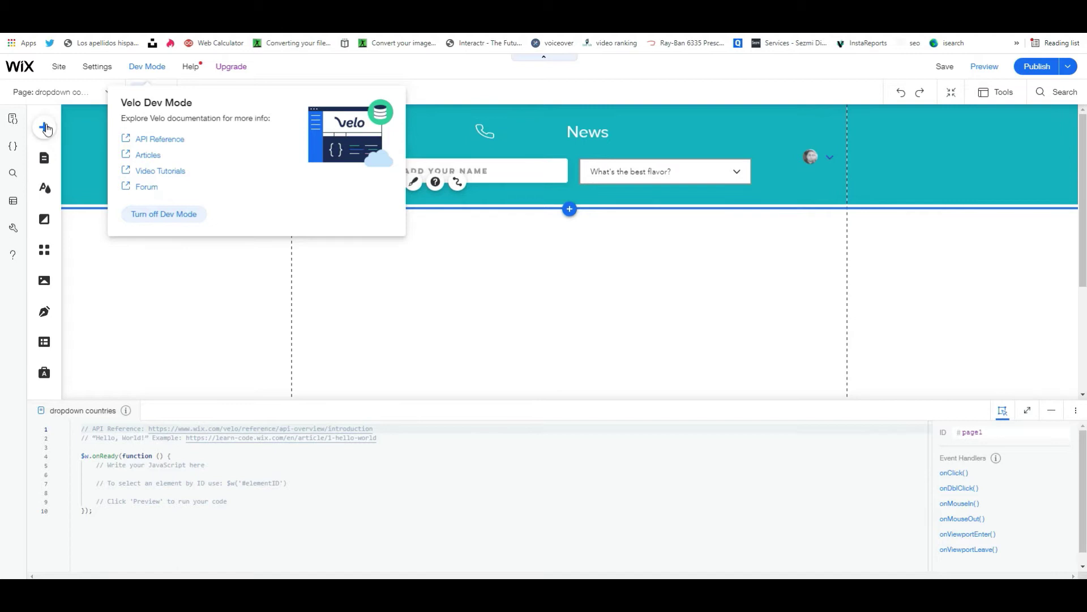
click(16, 119)
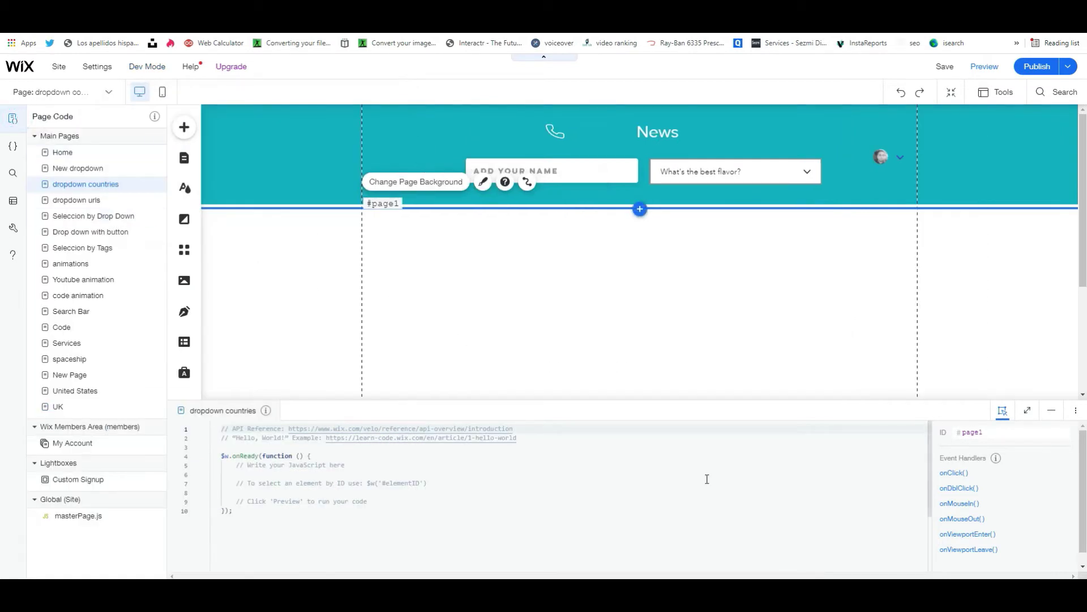
click(1051, 410)
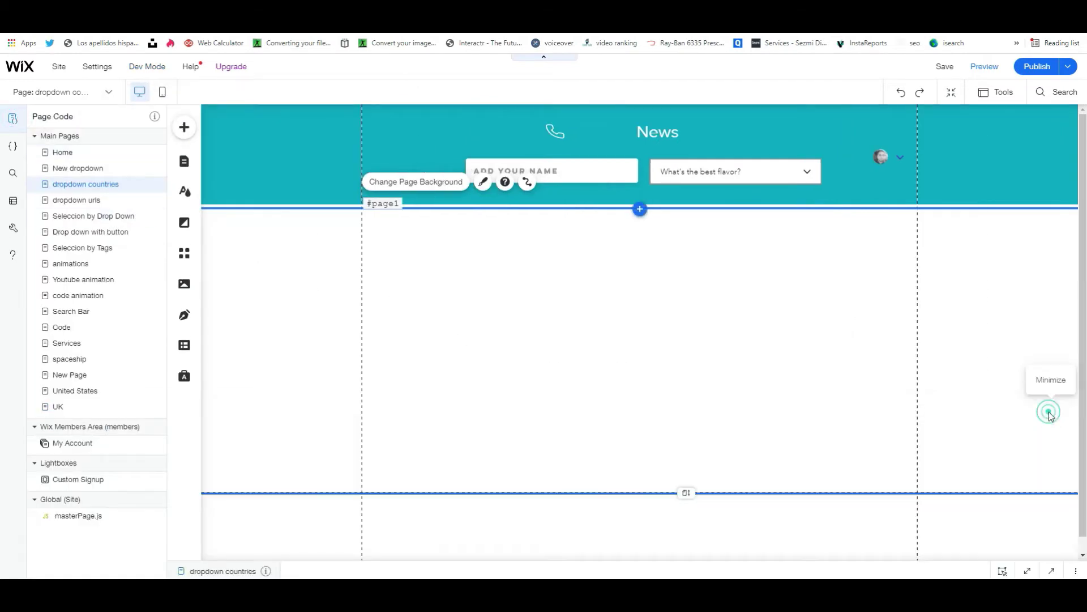
click(12, 120)
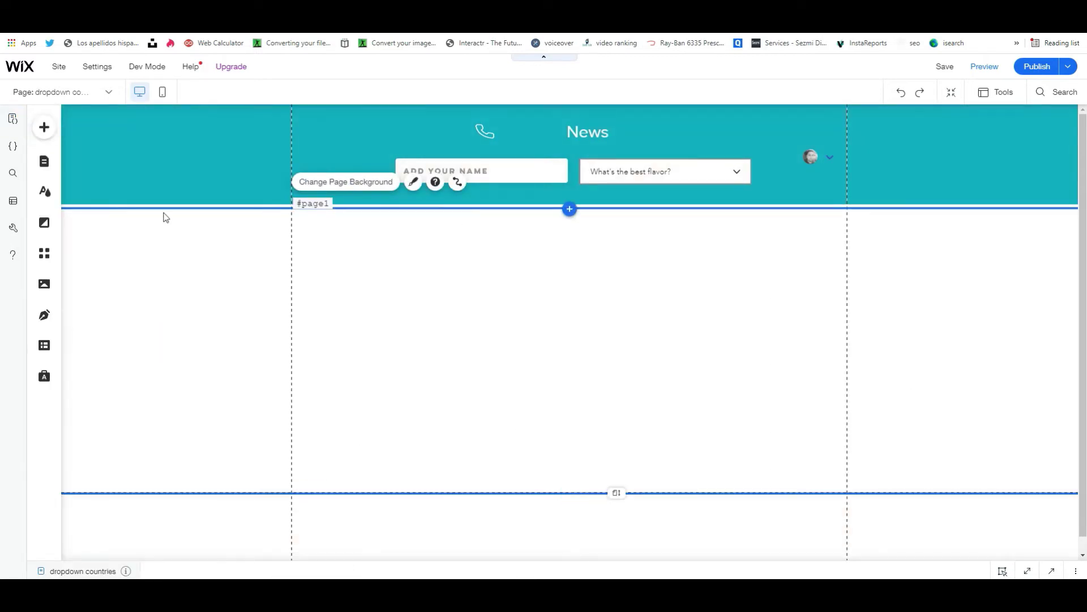
mouse_move(145, 68)
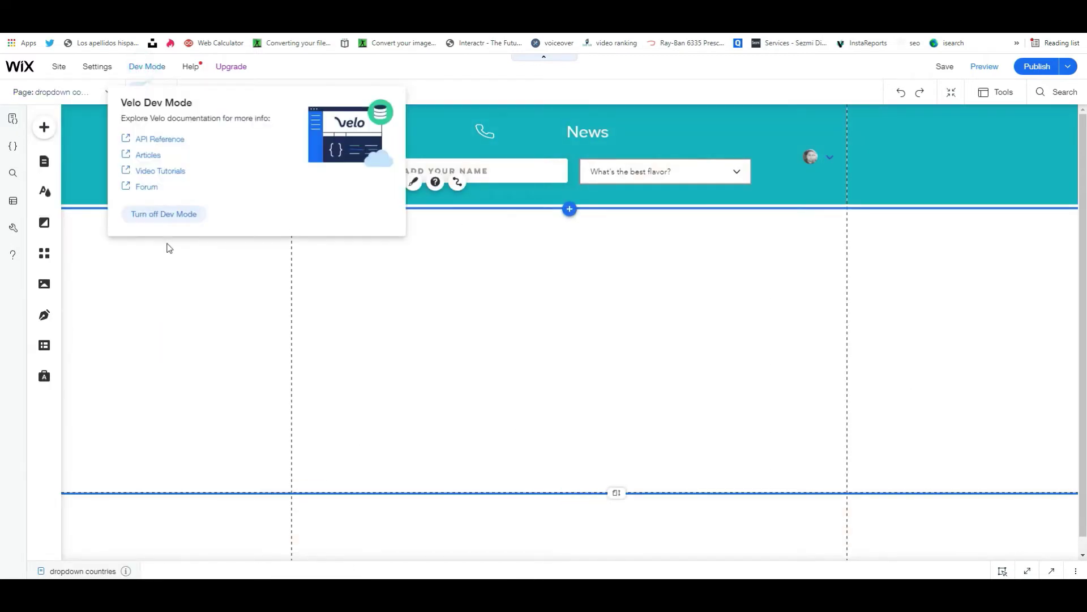
click(44, 126)
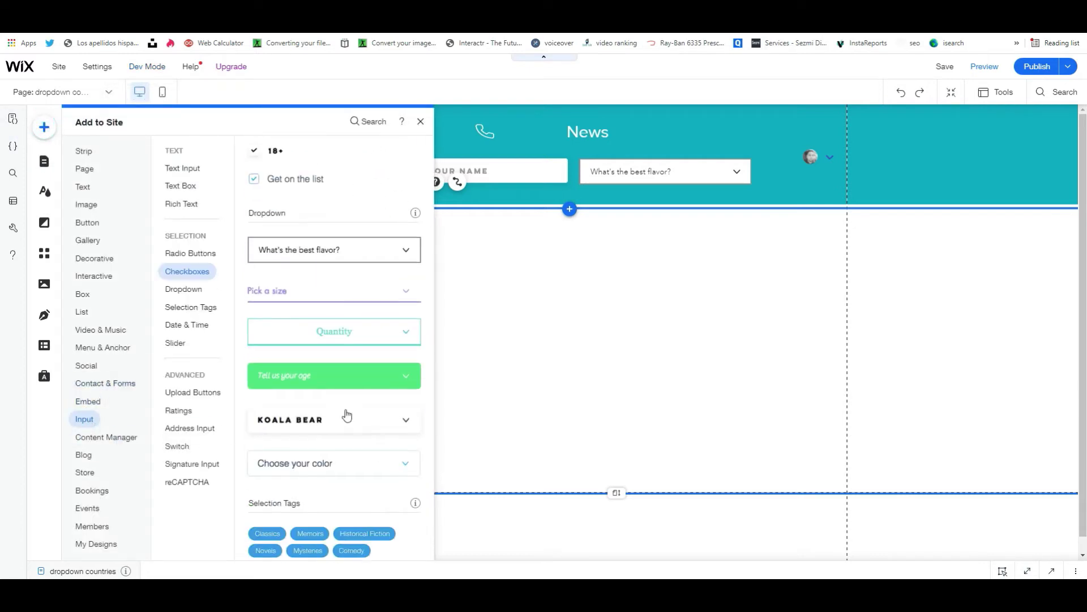
click(476, 366)
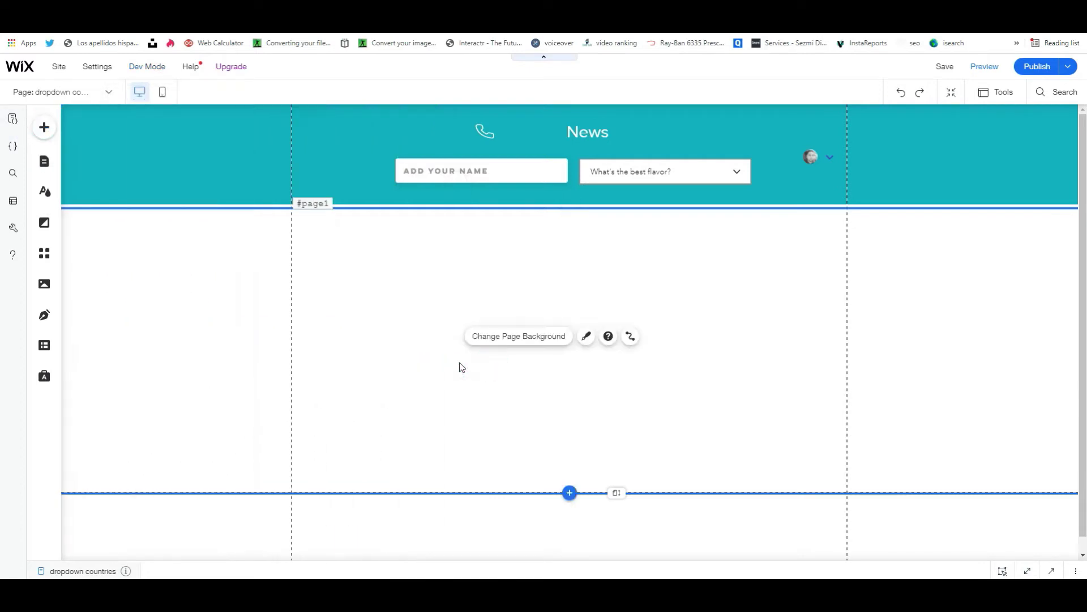
Add the outlined "What's the best flavor?" input dropdown to the page and place it centred below the header
click(55, 128)
click(85, 401)
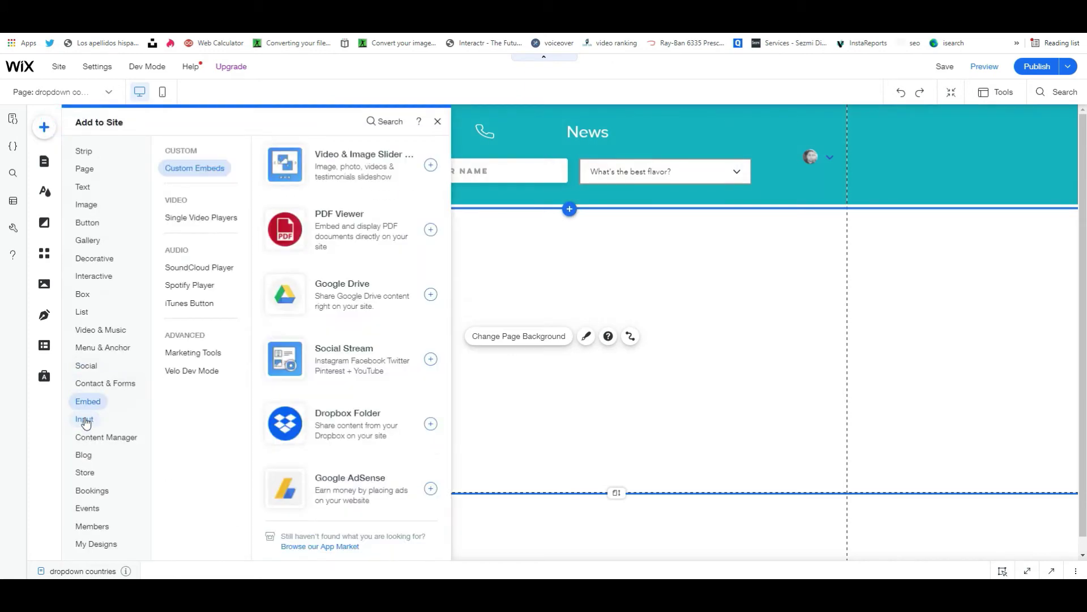
scroll(287, 457, down, 15)
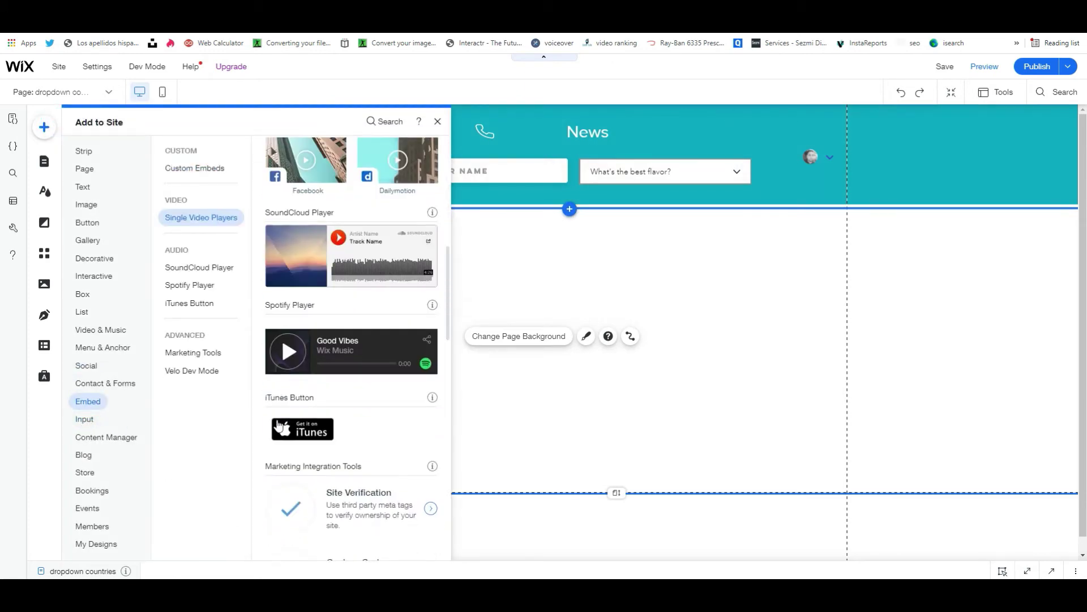
click(85, 419)
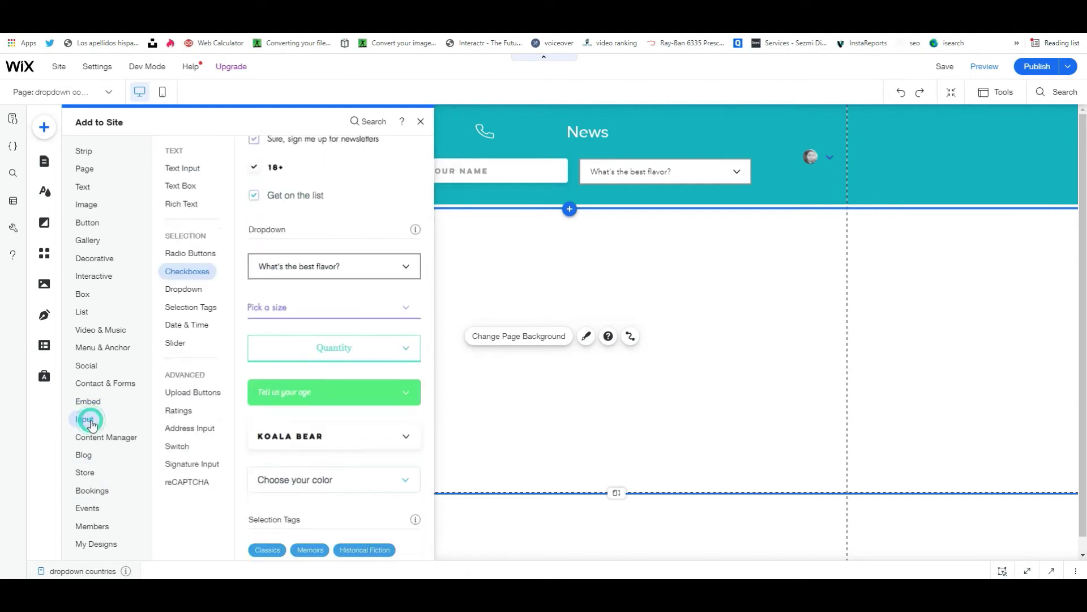
scroll(340, 414, down, 1)
scroll(339, 415, down, 7)
scroll(339, 415, up, 9)
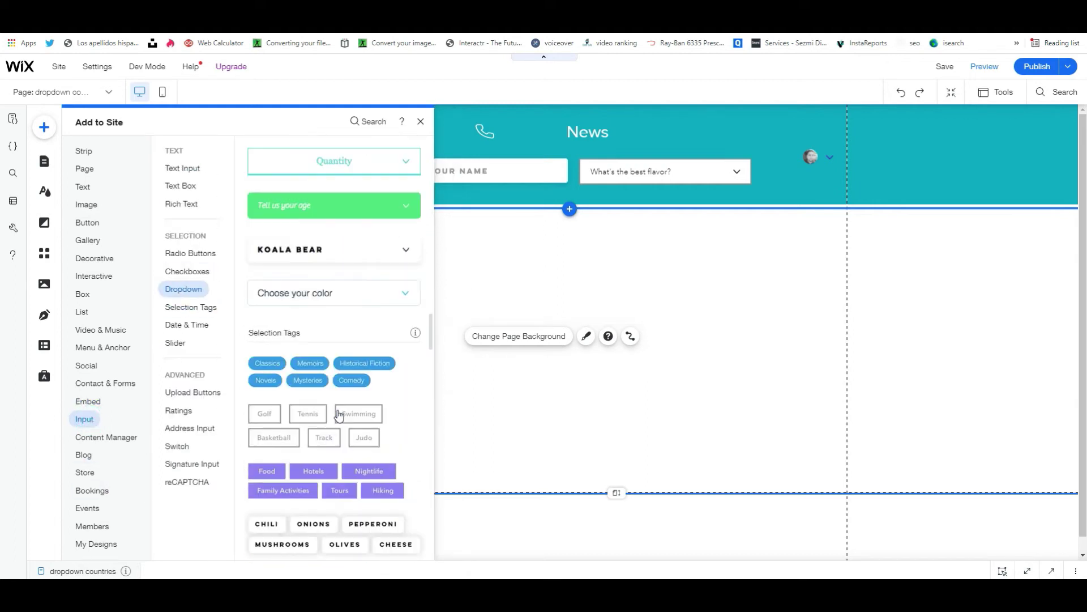
click(311, 310)
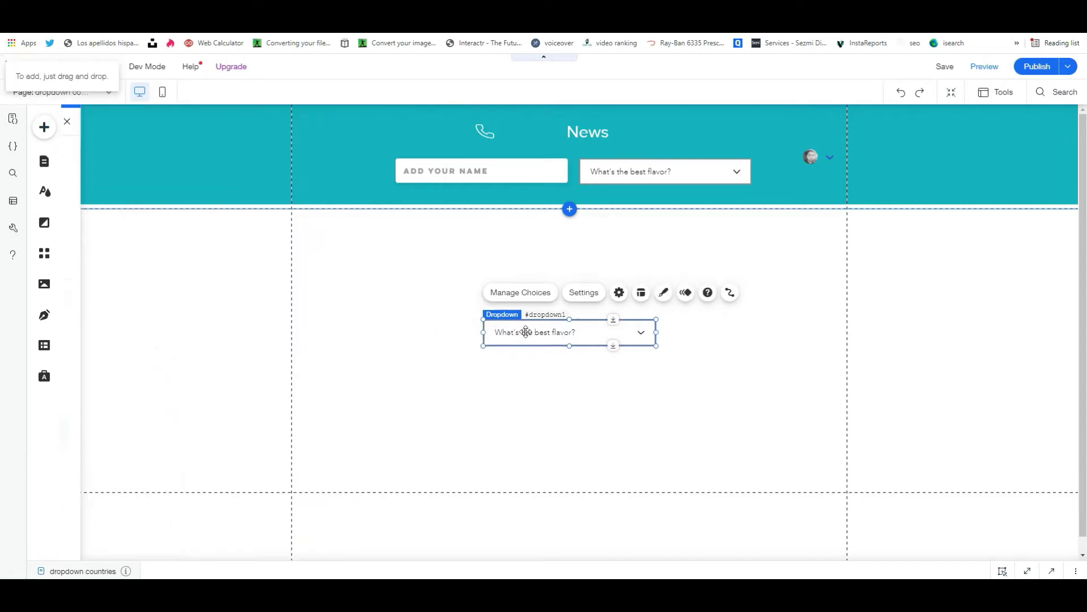
mouse_move(607, 328)
mouse_down()
mouse_move(600, 300)
mouse_move(607, 307)
mouse_up()
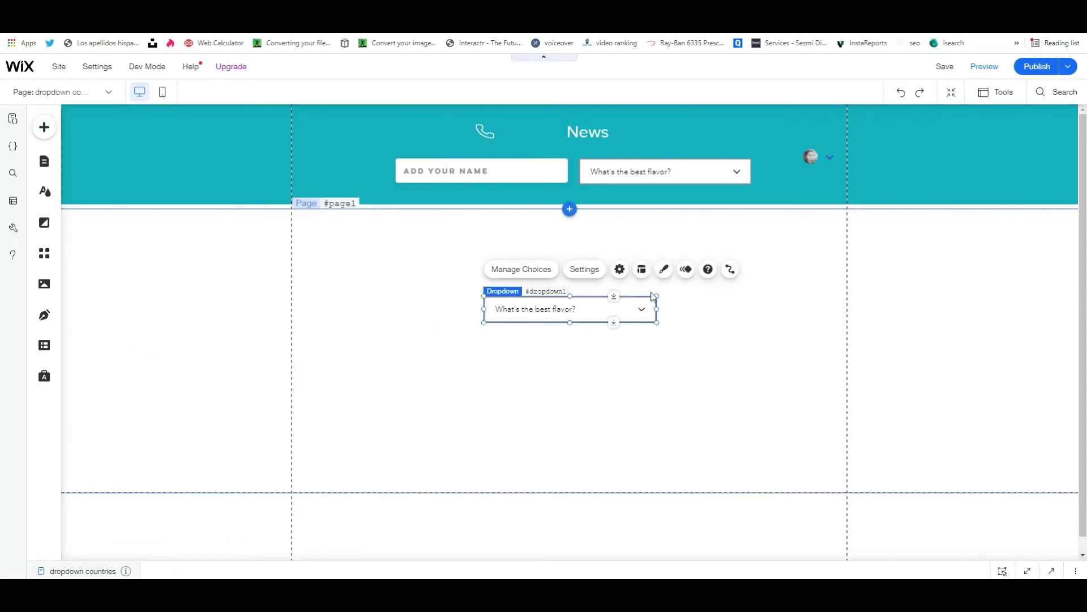
Customize the new dropdown's design by setting its regular text font size to 18 px
click(666, 270)
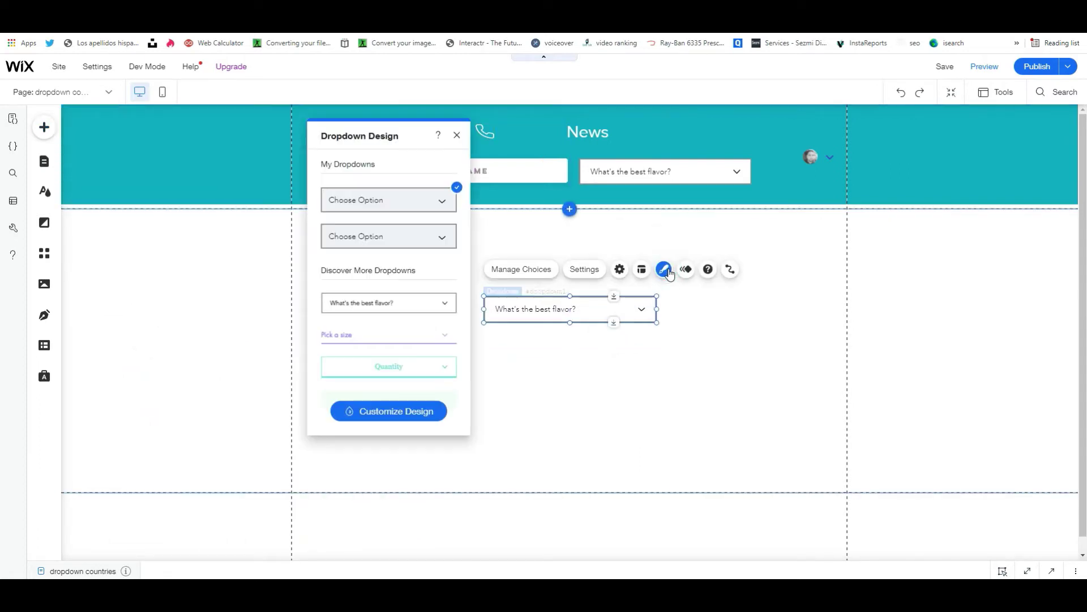
click(420, 418)
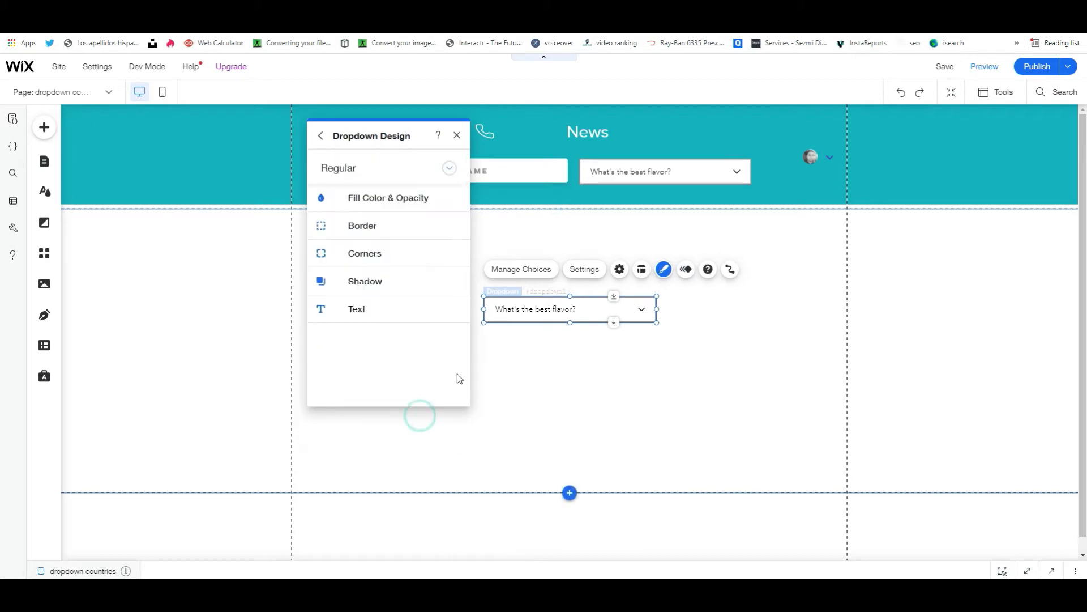
click(368, 310)
scroll(447, 306, down, 2)
click(453, 350)
text(18)
key(Return)
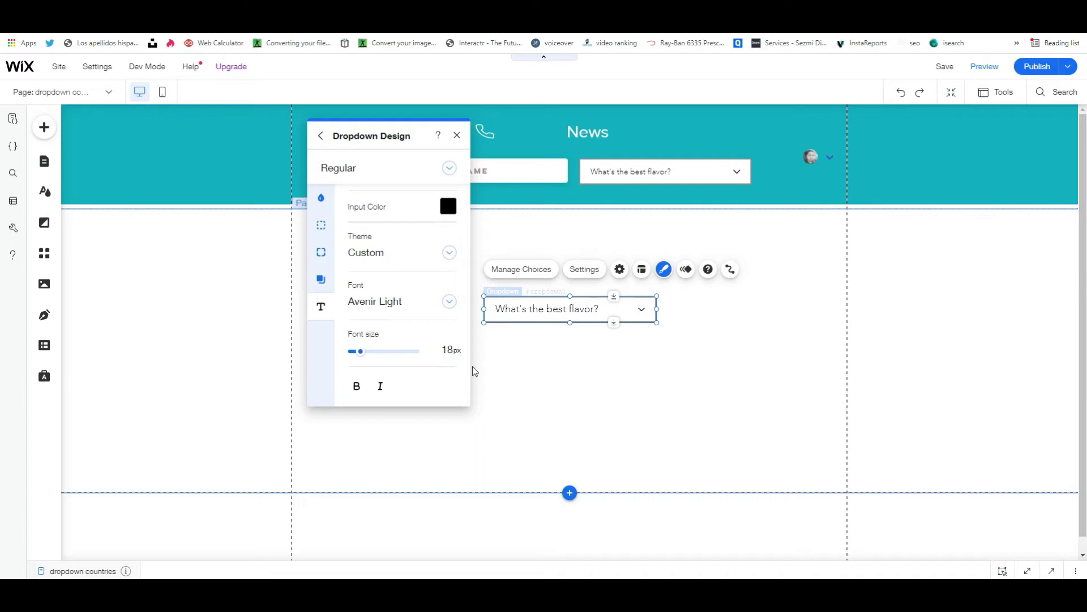
click(491, 366)
Delete the Rocky Road, Strawberry, Chocolate and Vanilla choices from the new dropdown
click(530, 309)
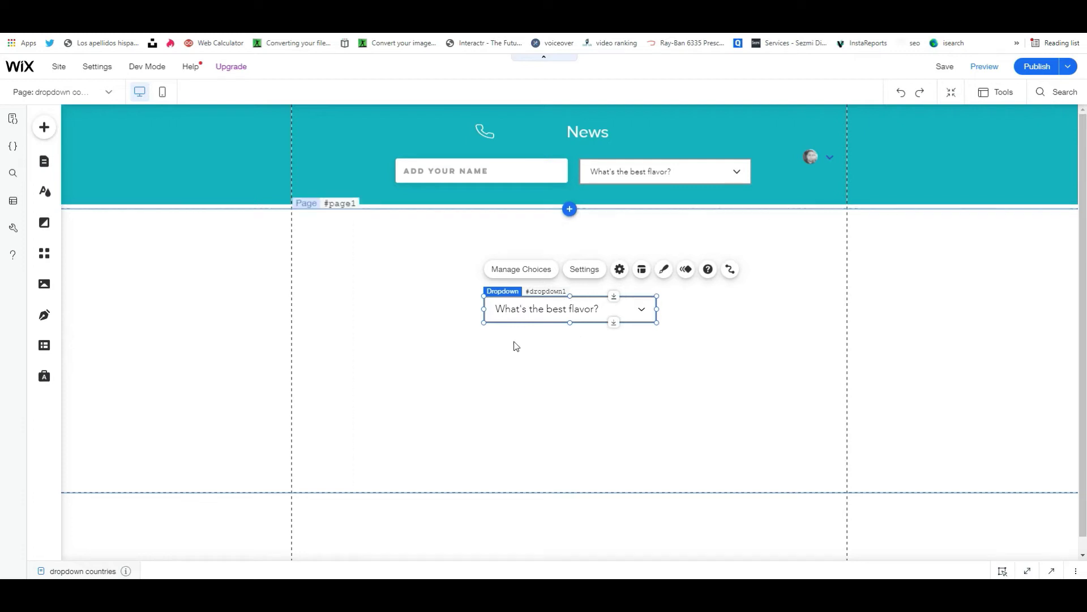
click(521, 276)
click(450, 282)
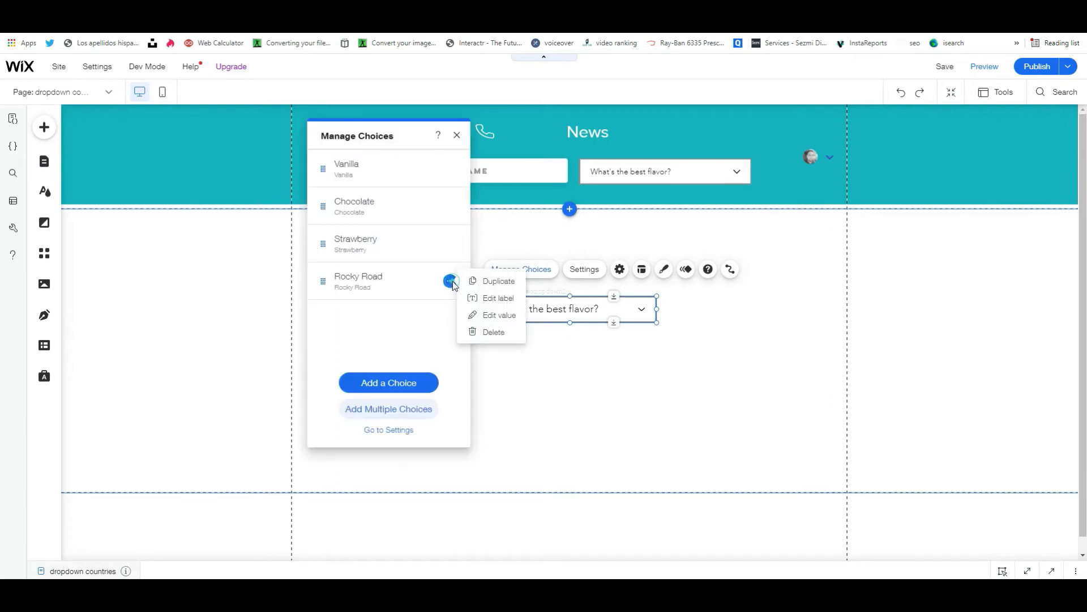
click(495, 333)
click(449, 243)
click(494, 294)
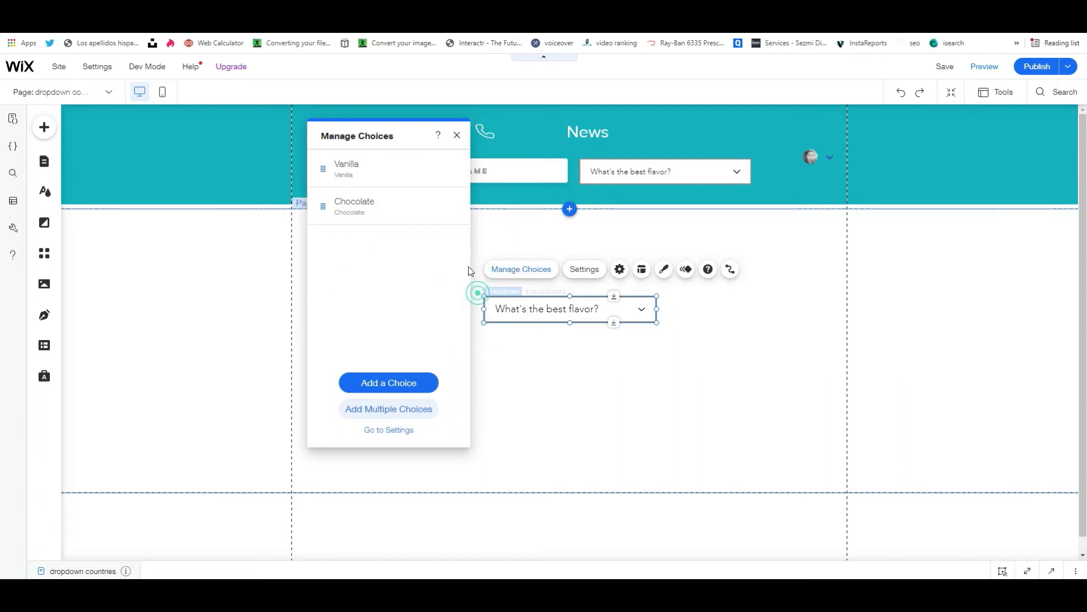
click(451, 207)
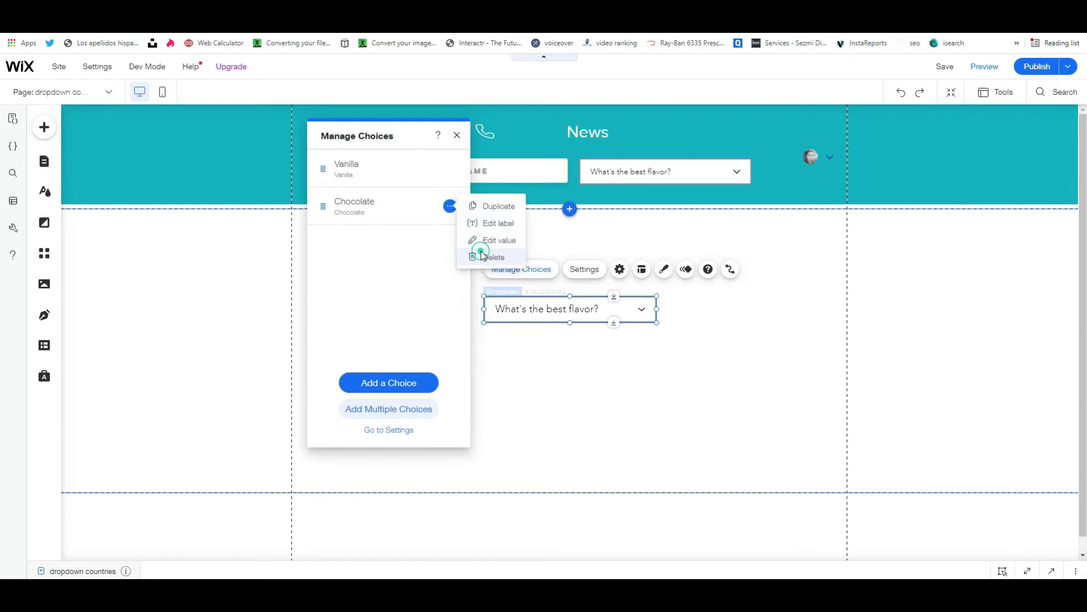
click(482, 256)
click(448, 168)
click(477, 220)
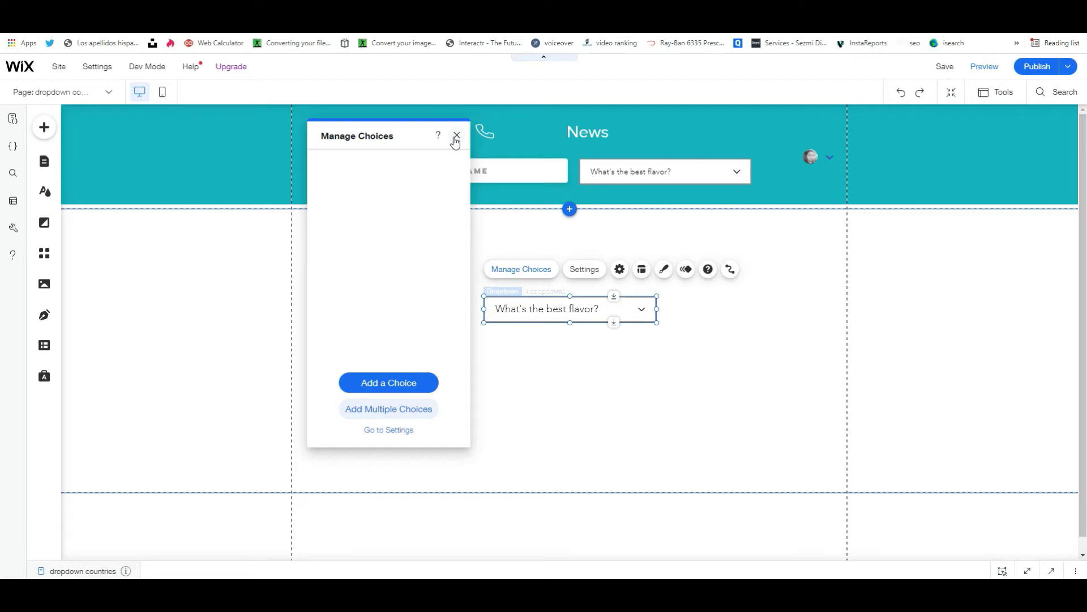
click(456, 136)
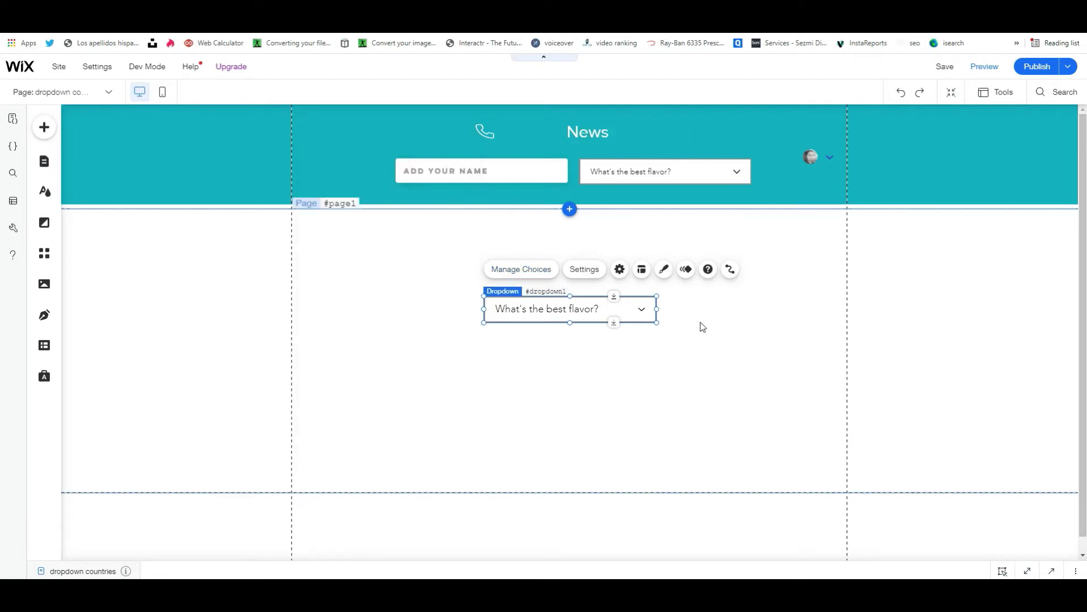
Replace the dropdown's placeholder text with "Select Country" in its settings
click(589, 269)
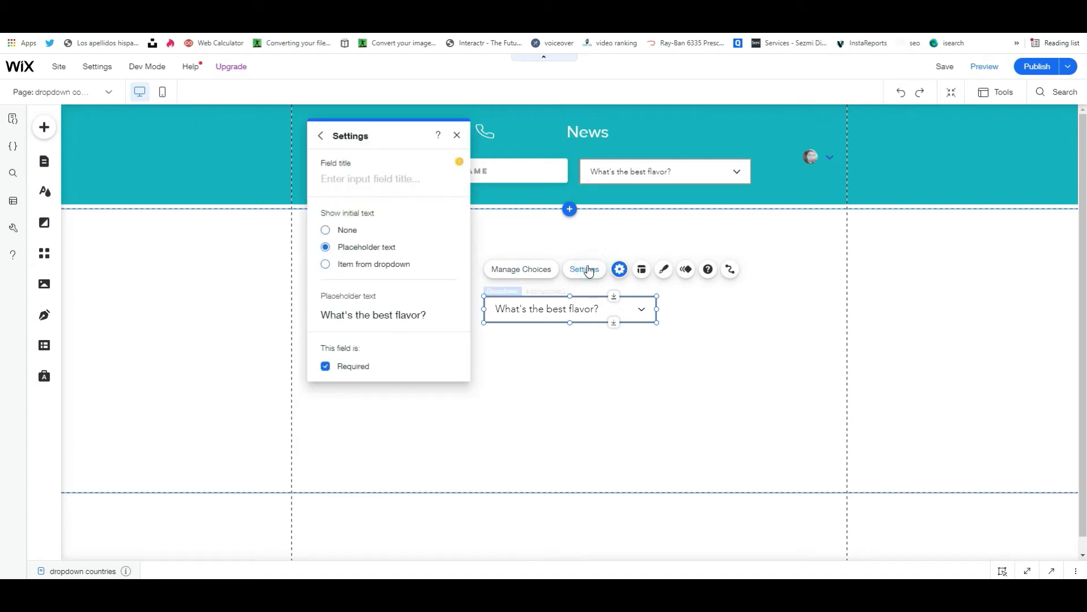
click(355, 315)
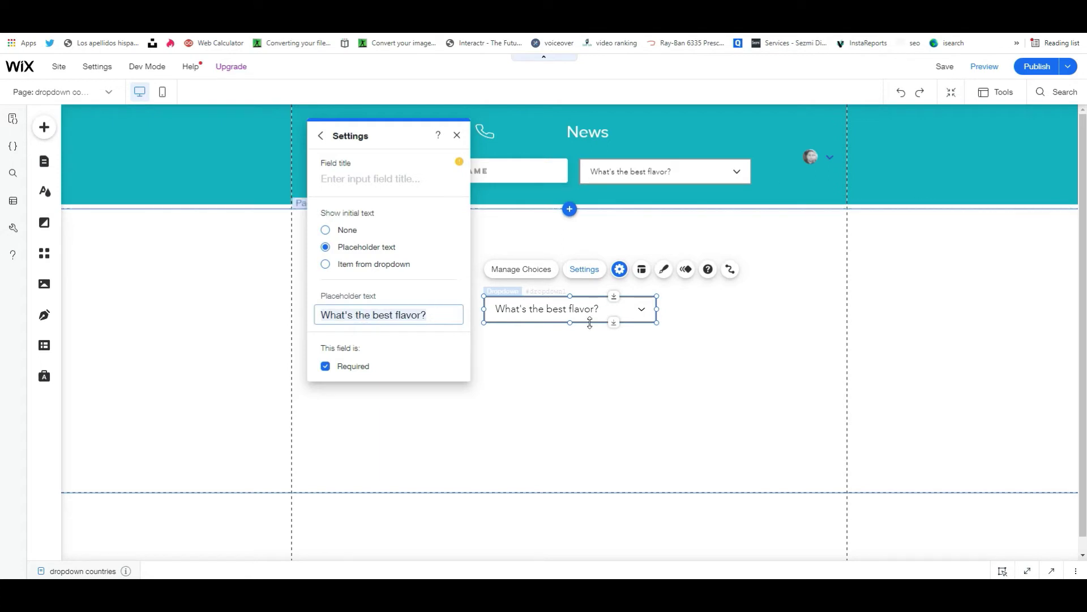
key(ctrl+a)
key(BackSpace)
text(Select)
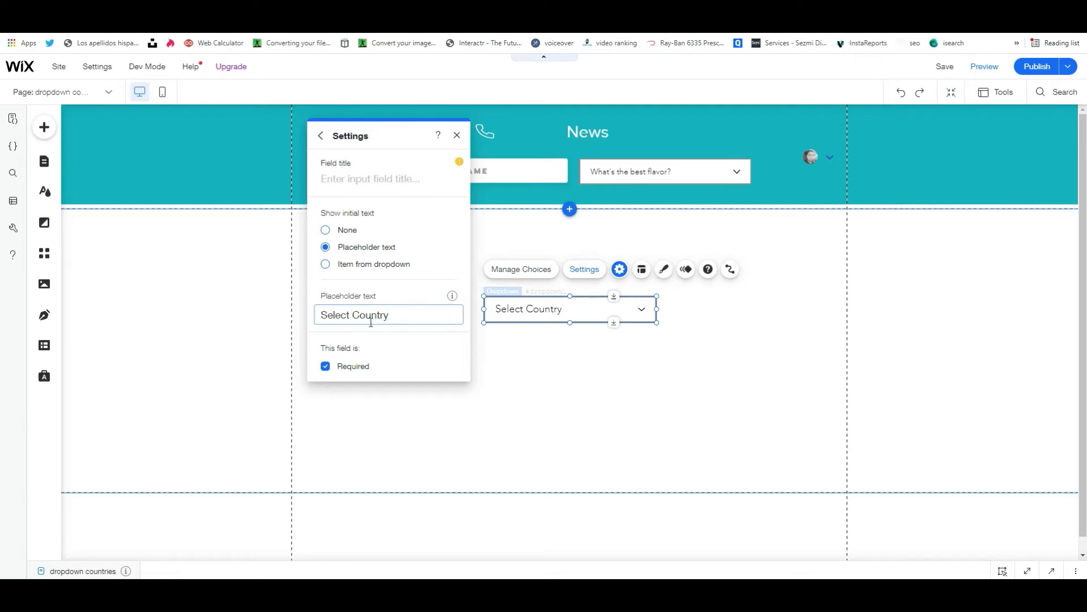
Move the "Select Country" text from the dropdown's placeholder to its field title
click(371, 316)
key(ctrl+a)
key(ctrl+c)
key(BackSpace)
click(355, 179)
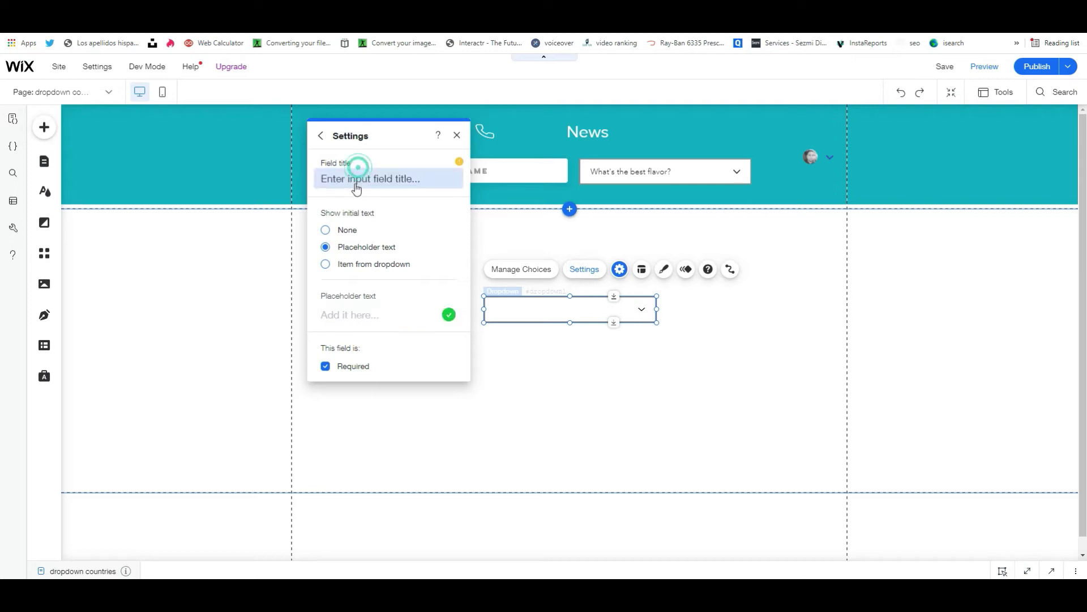
key(ctrl+v)
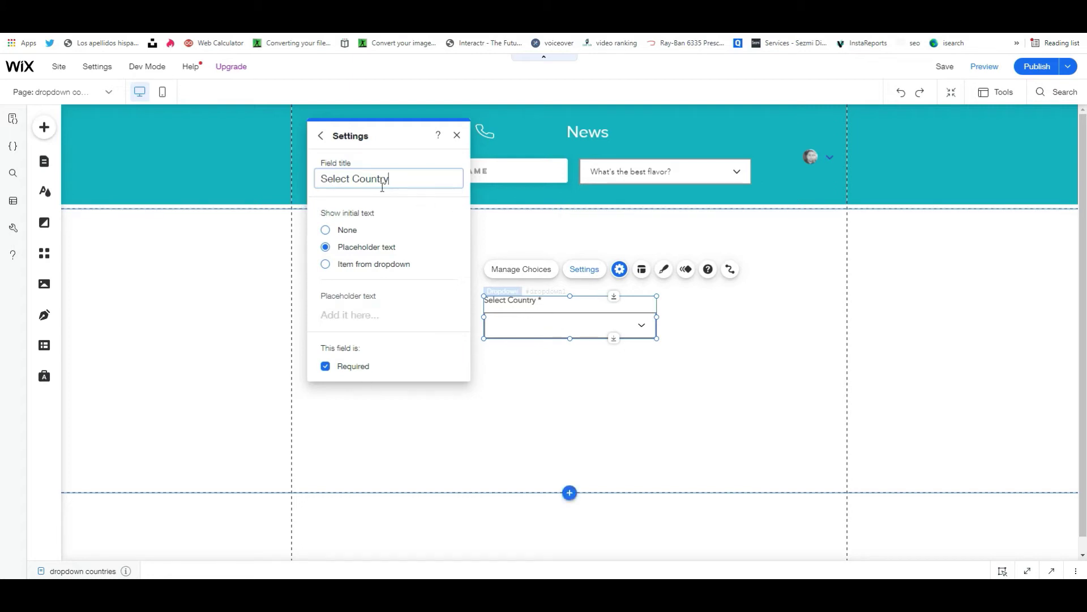
Clear the dropdown's field title and enter "Select Country" in it again
triple_click(383, 178)
key(ctrl+c)
key(BackSpace)
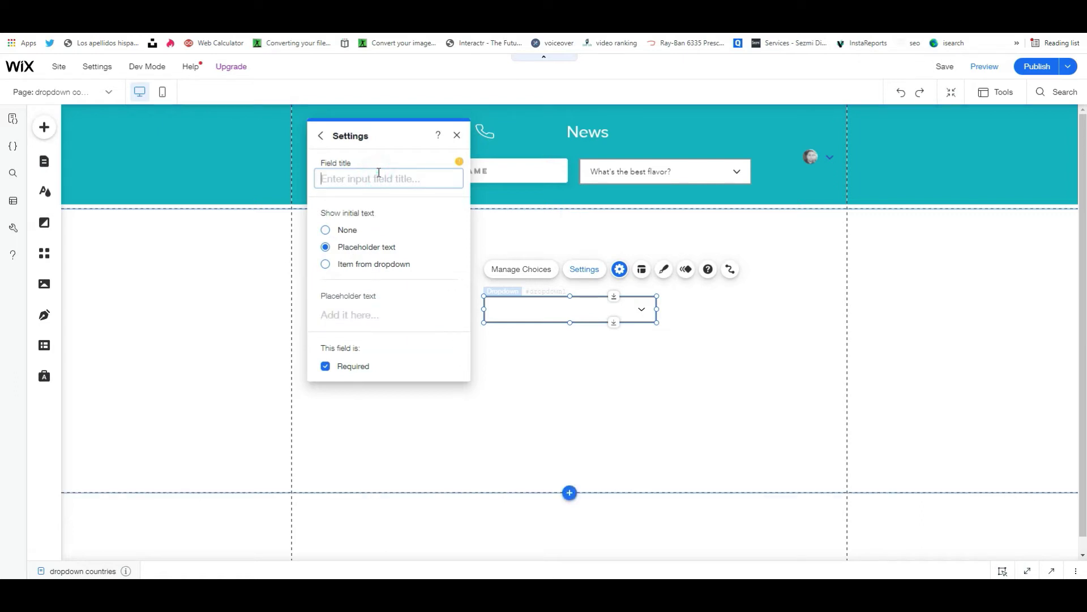
click(379, 173)
key(ctrl+v)
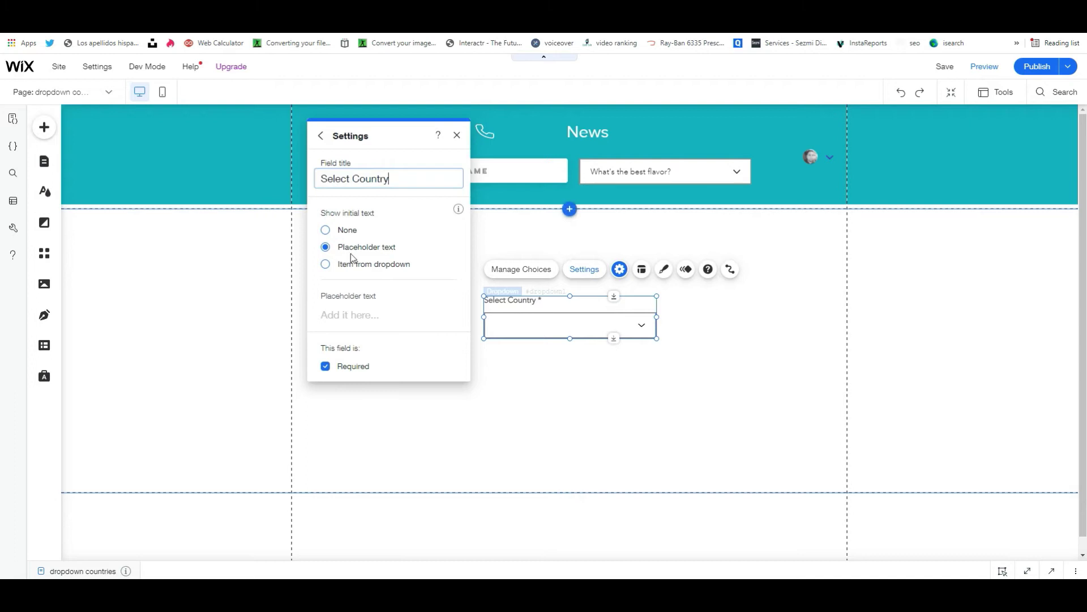
Try "Select Country" as the dropdown's placeholder text, and clear the placeholder again
click(348, 307)
key(ctrl+v)
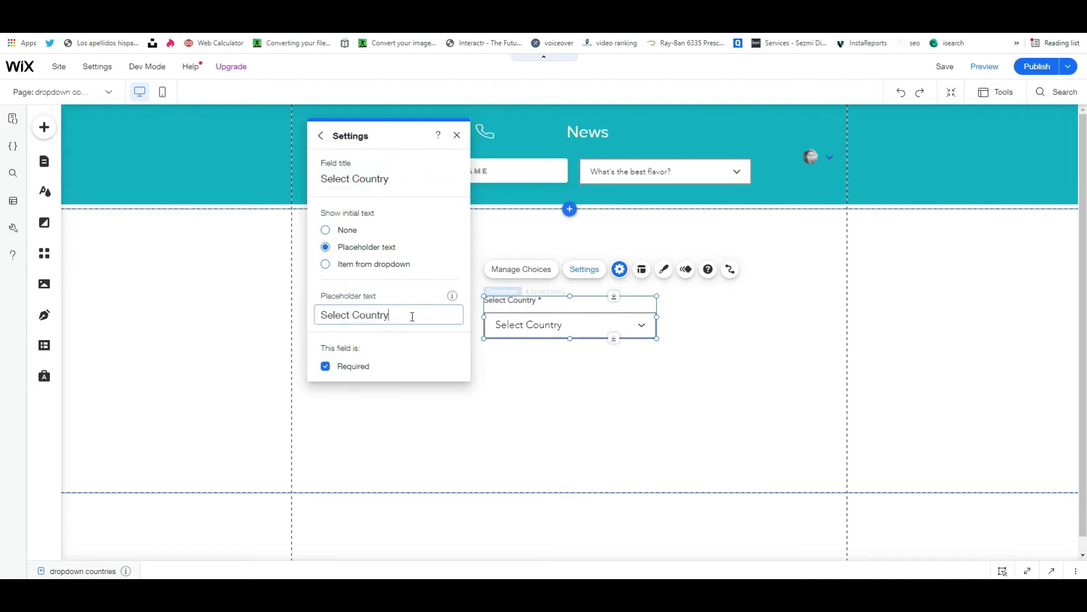
click(403, 315)
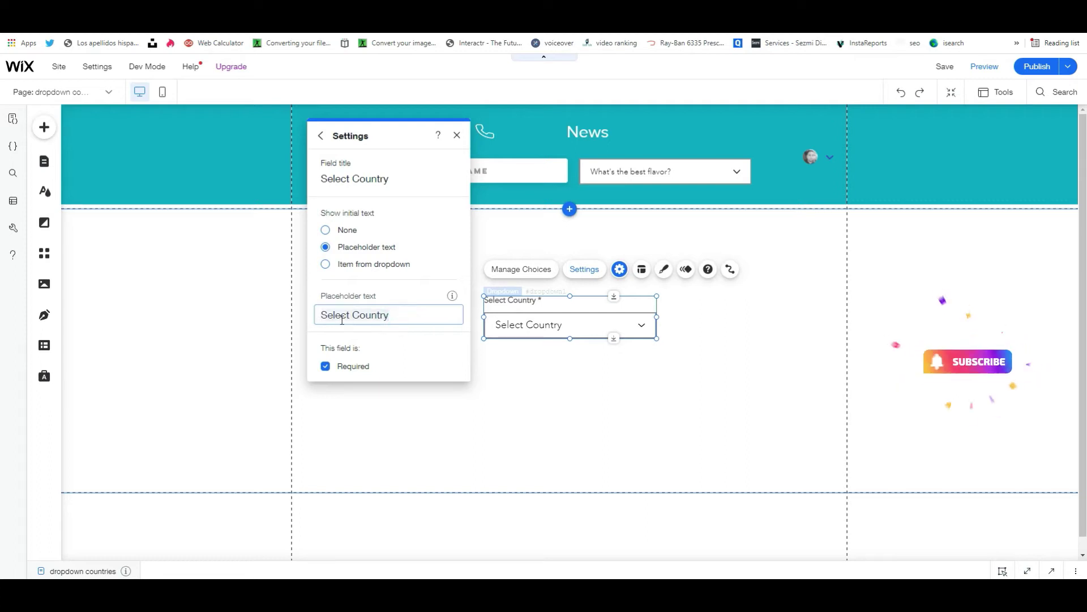
key(BackSpace)
key(BackSpace)
key(BackSpace)
key(BackSpace)
key(BackSpace)
key(BackSpace)
key(BackSpace)
key(BackSpace)
key(BackSpace)
key(BackSpace)
key(BackSpace)
key(BackSpace)
key(BackSpace)
key(BackSpace)
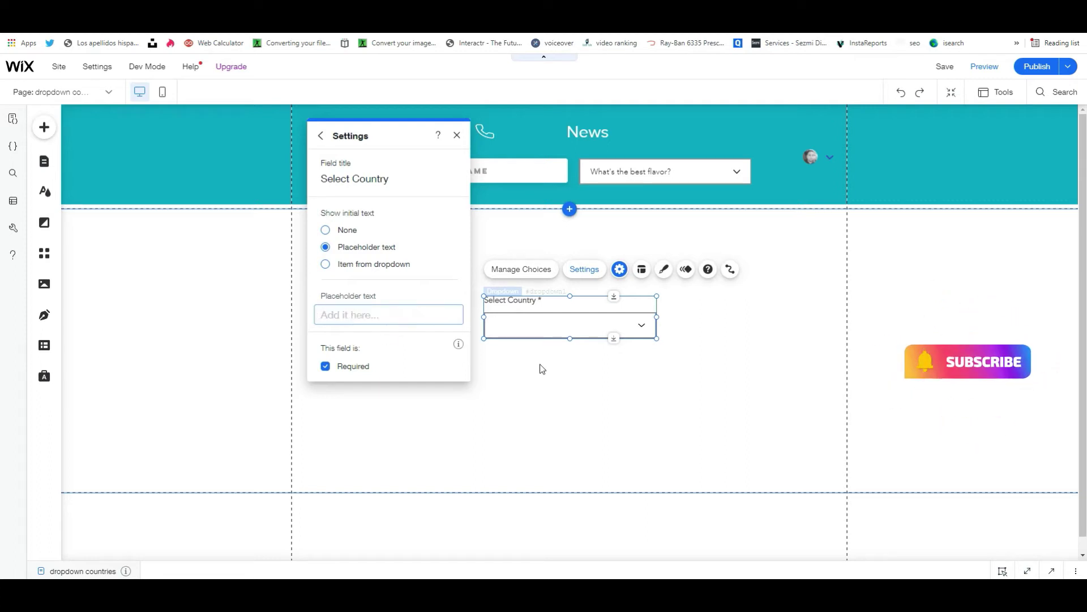
Close the dropdown's settings and move the Select Country dropdown slightly up towards the header
click(457, 136)
click(598, 382)
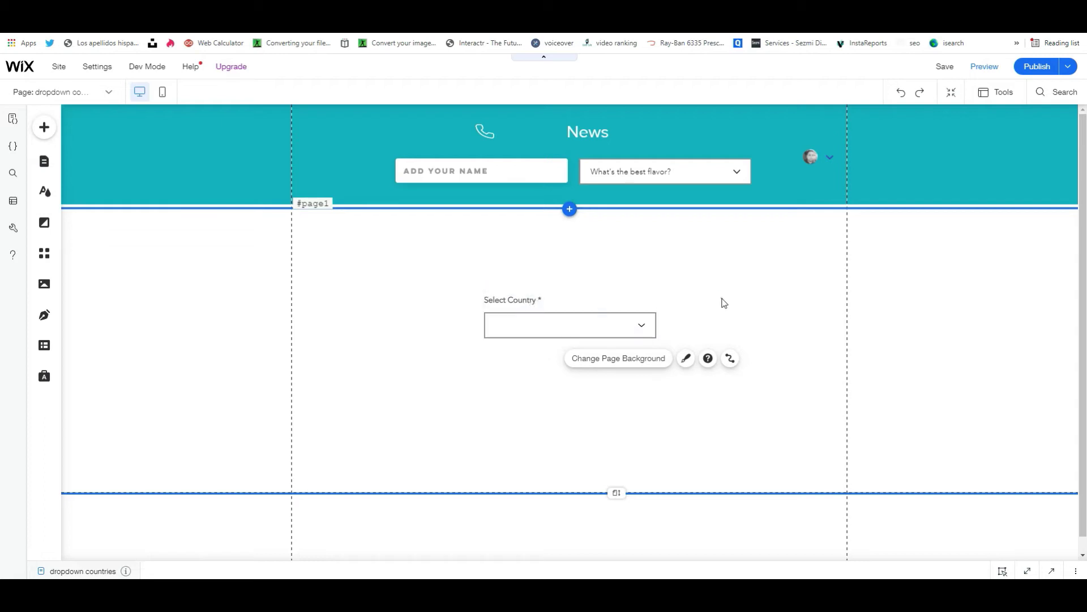
drag(609, 315, 613, 294)
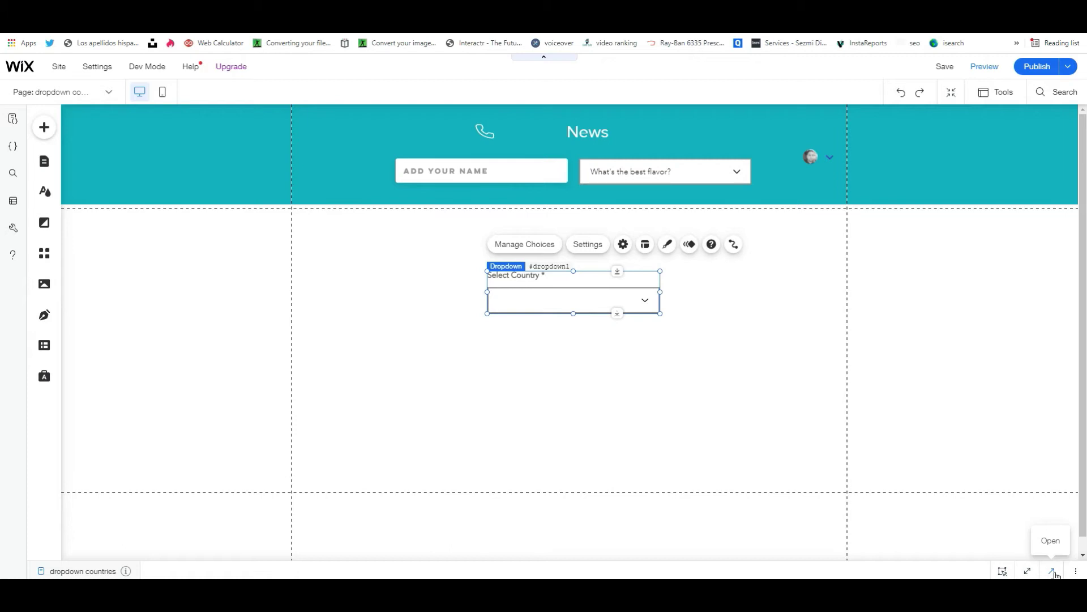
Open the code editor for the dropdown countries page and delete all of its default code
click(1053, 571)
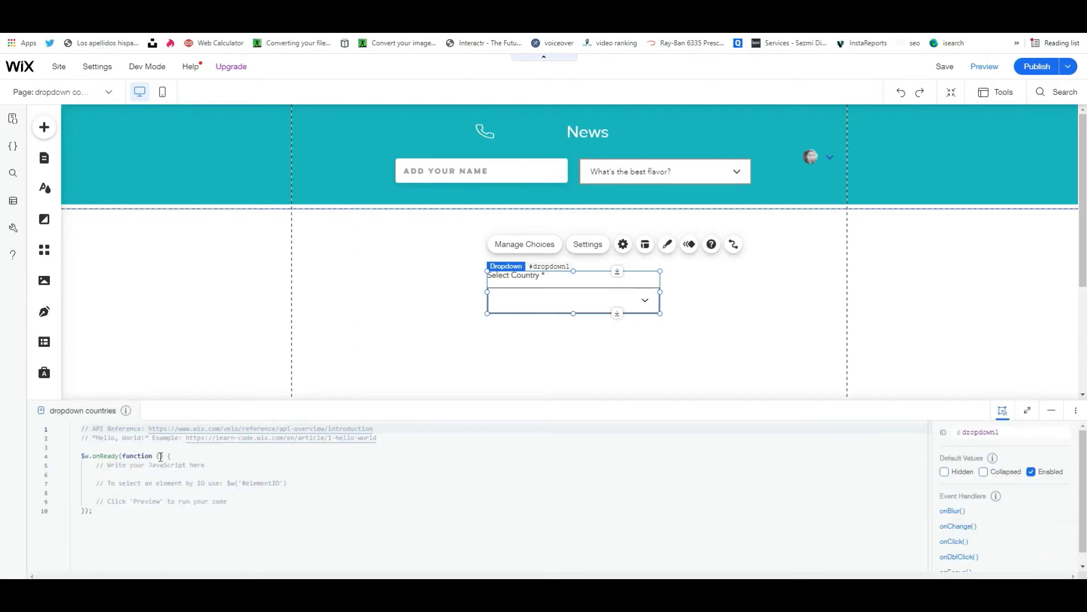
click(142, 541)
key(ctrl+a)
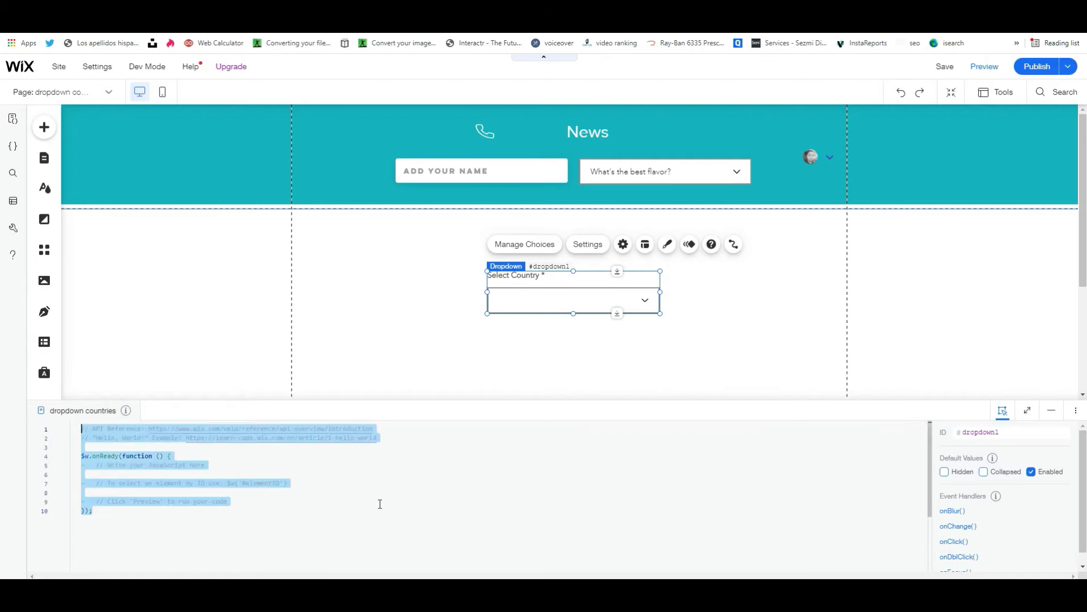
key(Delete)
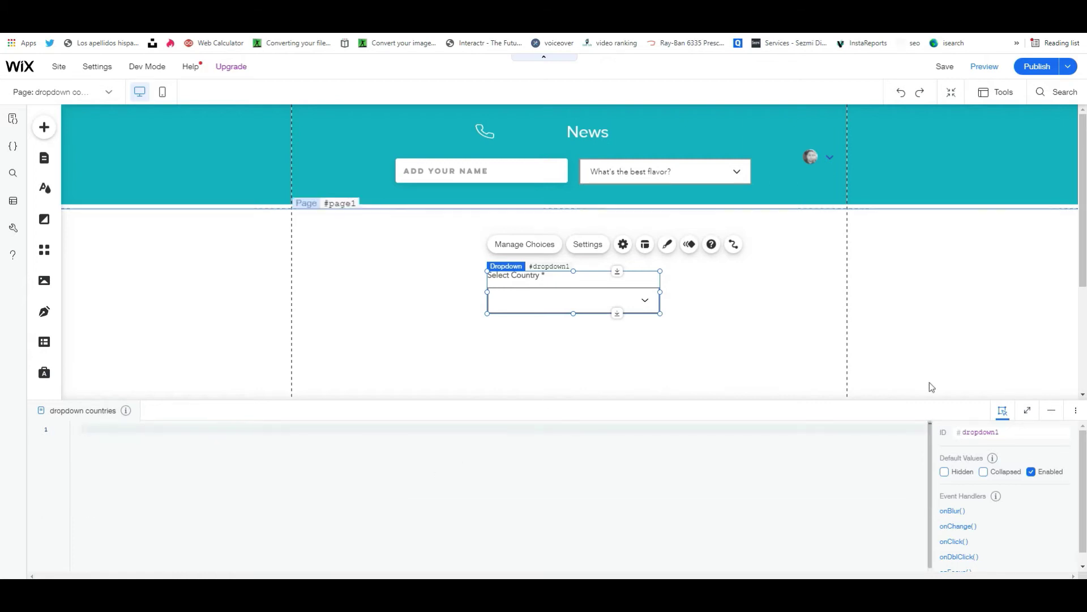
click(417, 308)
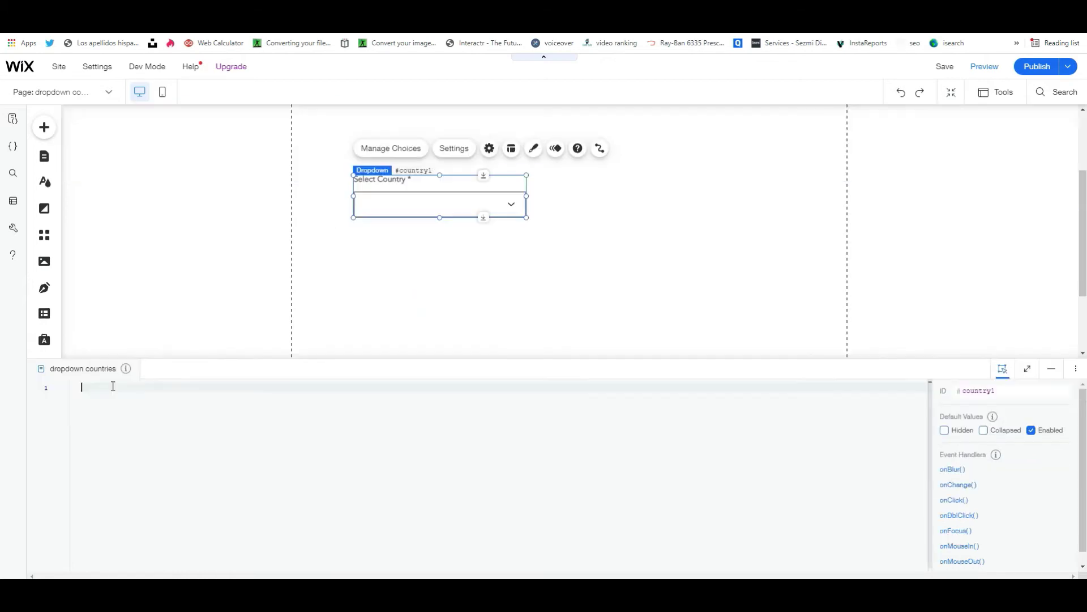
click(113, 386)
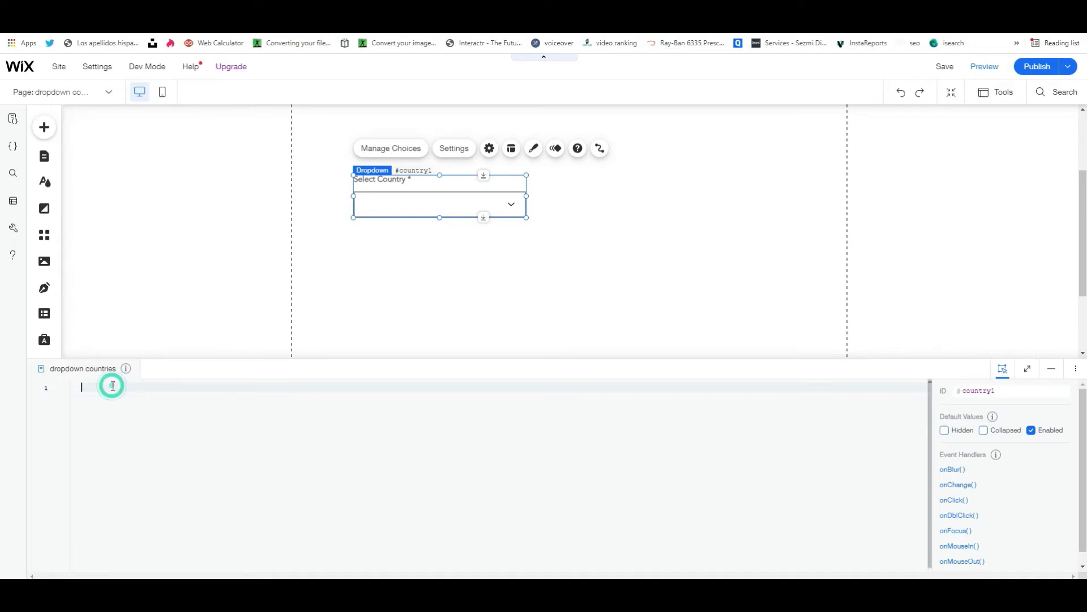
text(import wixLocation from 'wix-location'; $w.onReady(function () {    $w("#dropdown1").options = [   {"label": "United States", "value": "https://www.vitzael.com/"},   {"label": "Australia", "value": "https://www.freepik.com/home"},   {"label": "Canada & Mexico", "value": "http://www.youtube.com"} ];  });)
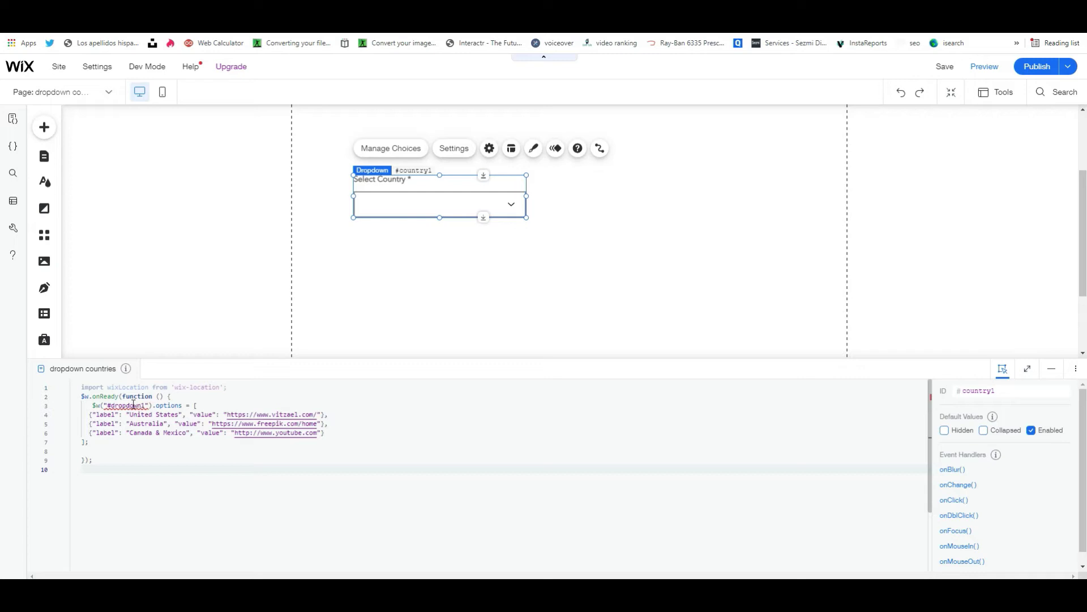
Check the Select Country dropdown's ID and replace dropdown1 with country1 in the code line that sets the options
mouse_move(134, 404)
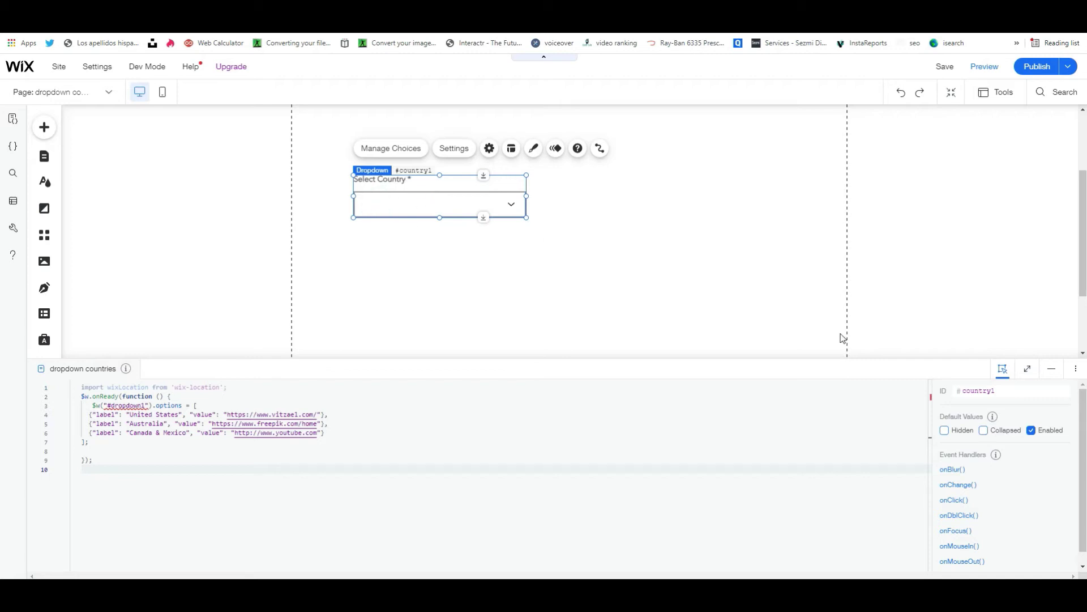
click(999, 389)
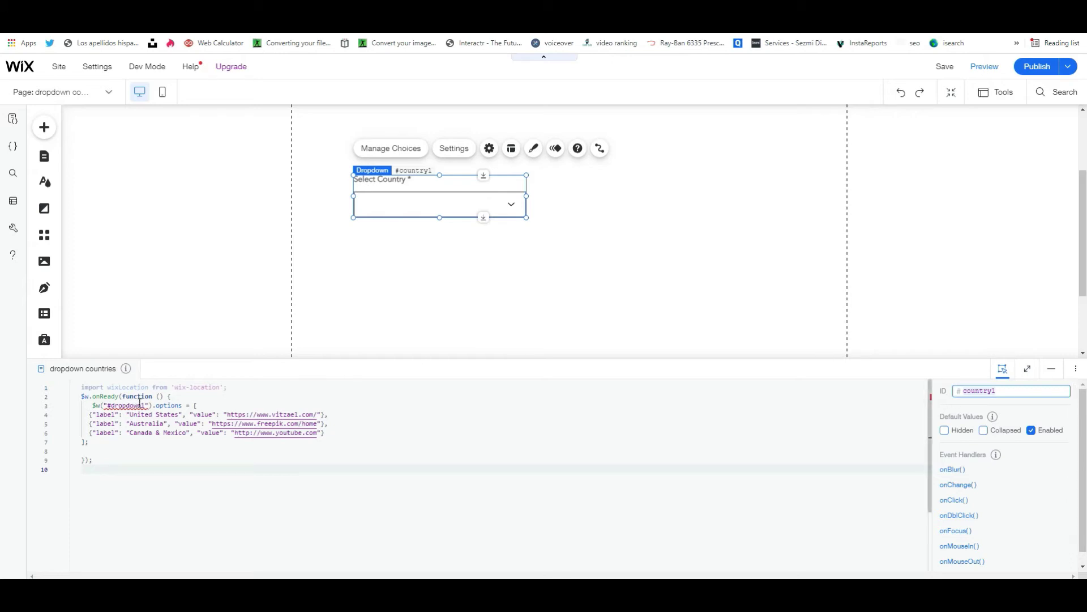
click(576, 248)
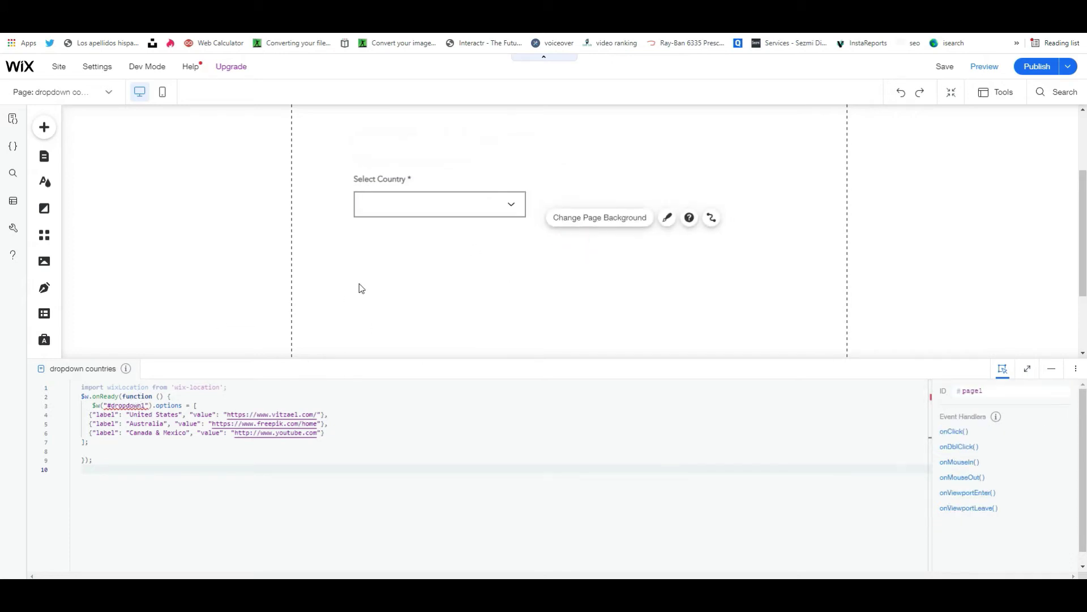
click(384, 211)
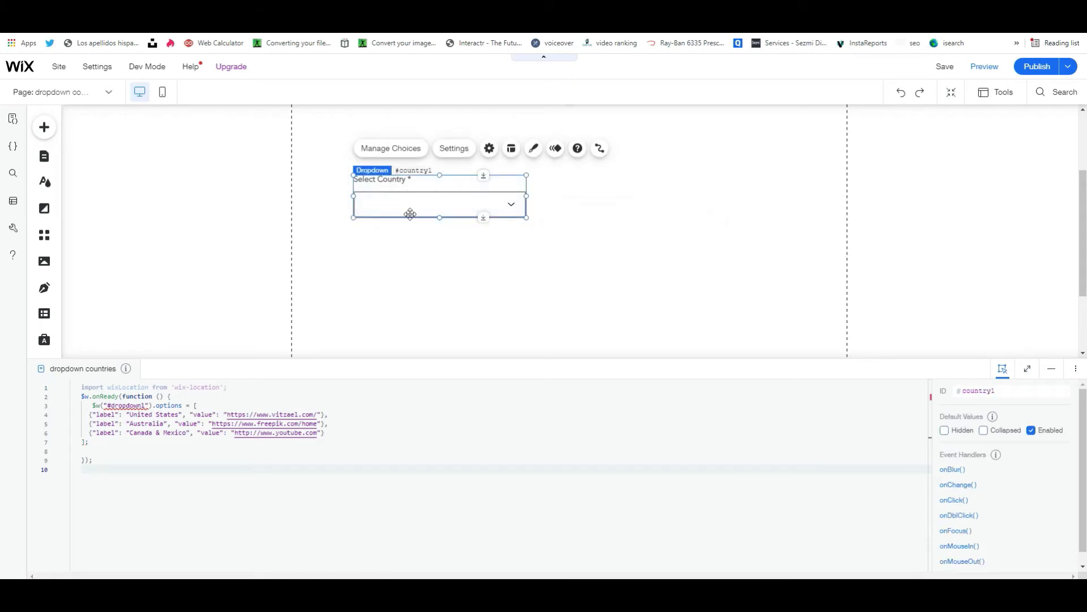
click(142, 405)
text(1)
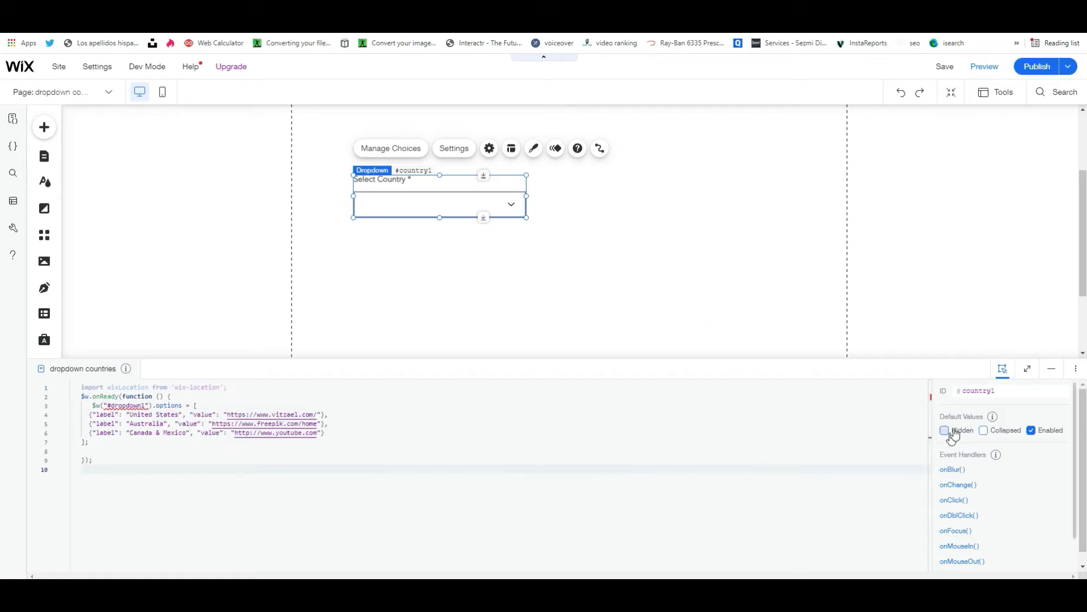
click(999, 389)
key(ctrl+c)
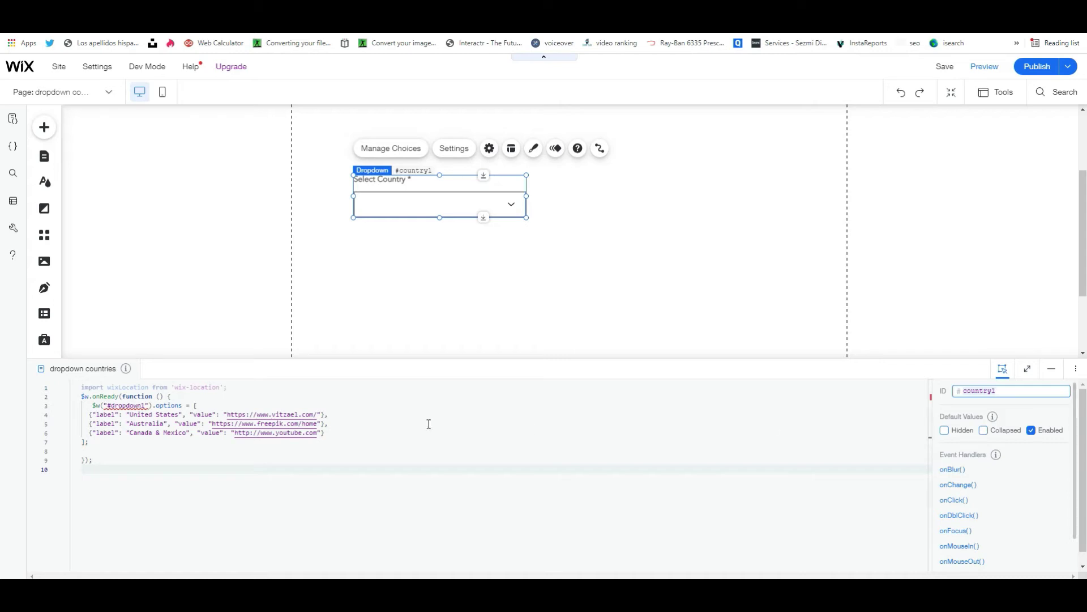
double_click(142, 405)
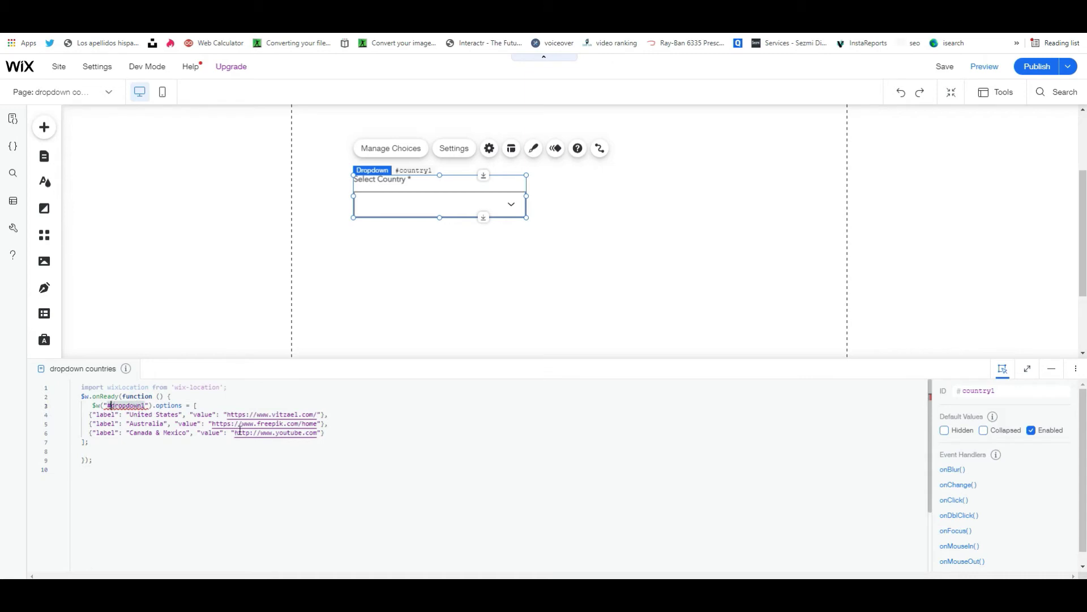
key(ctrl+v)
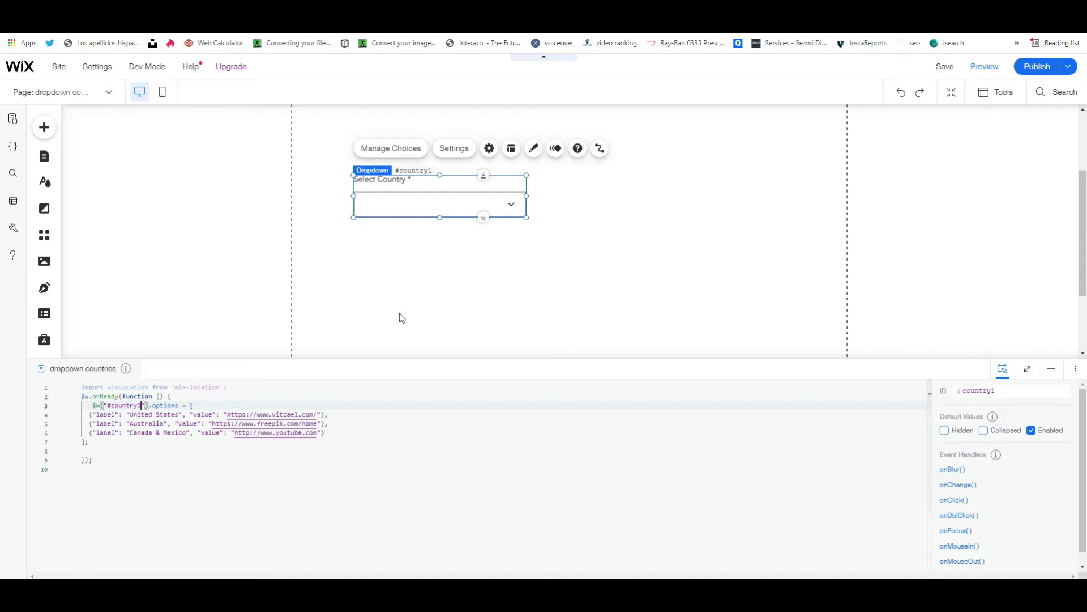
Add three blank lines below the closing line of the onReady function, and reselect the Select Country dropdown on the page
click(387, 448)
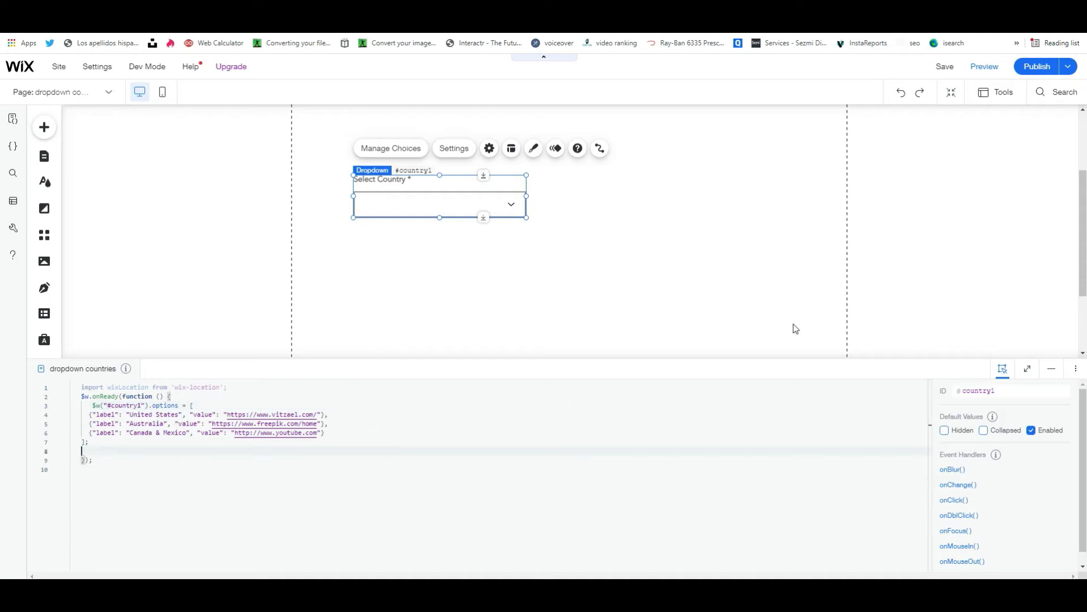
click(120, 458)
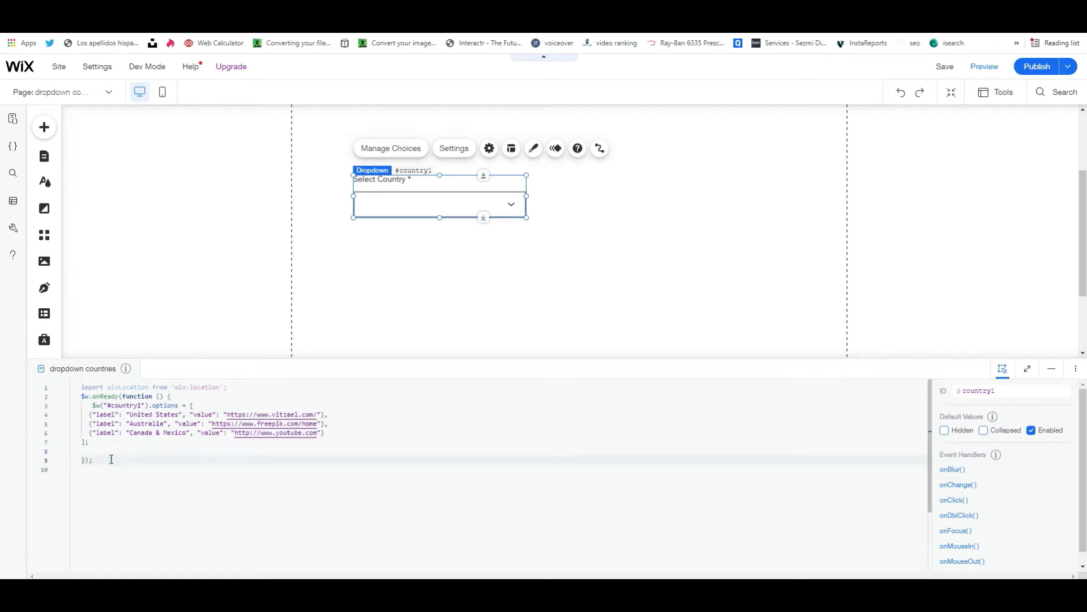
click(87, 471)
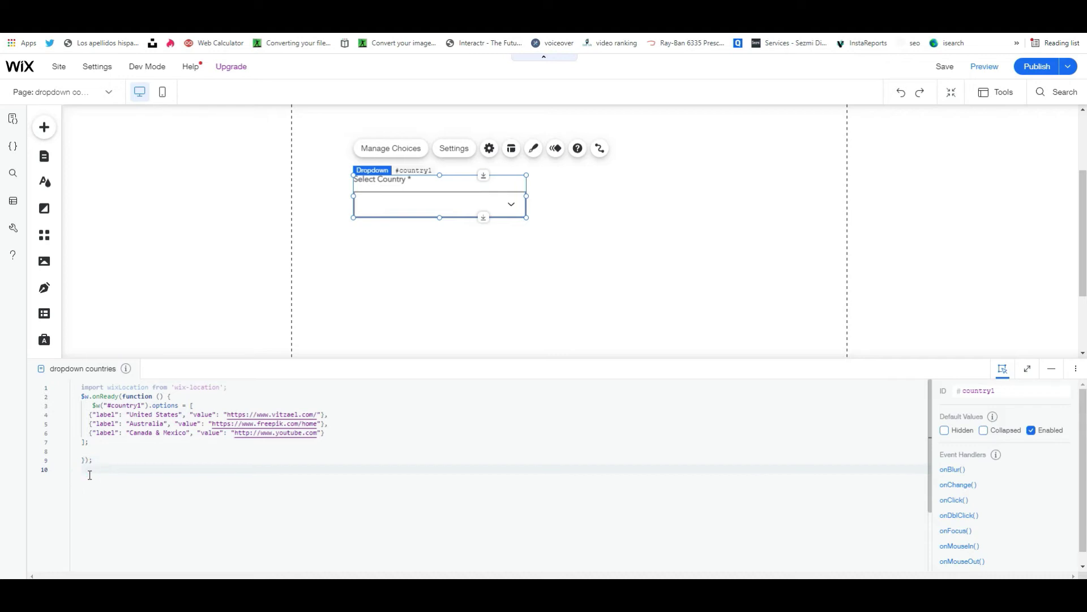
key(Return)
key(Return)
key(Return)
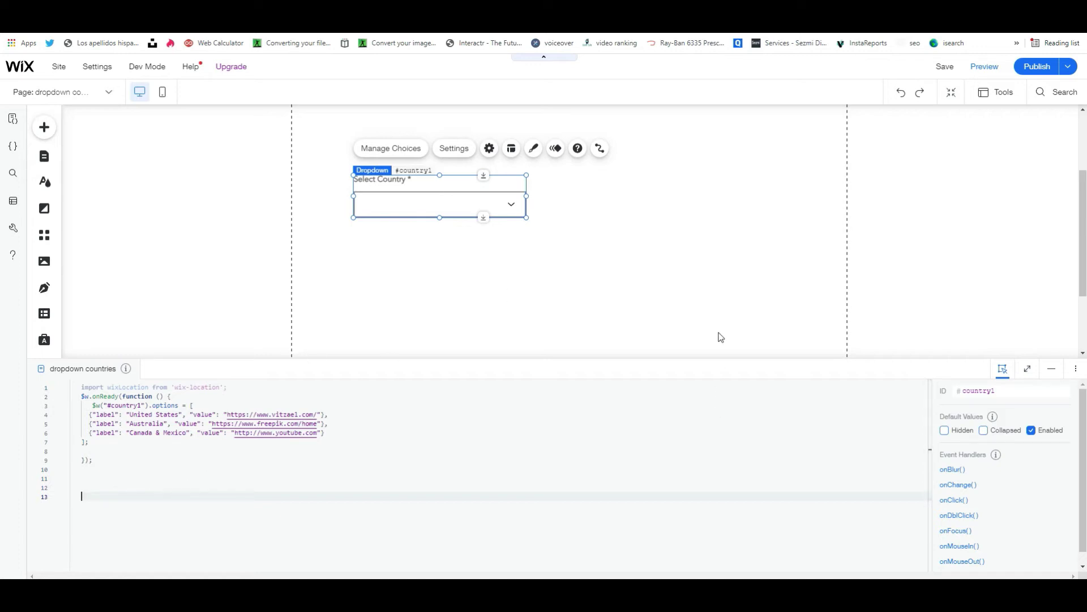
click(686, 292)
click(450, 191)
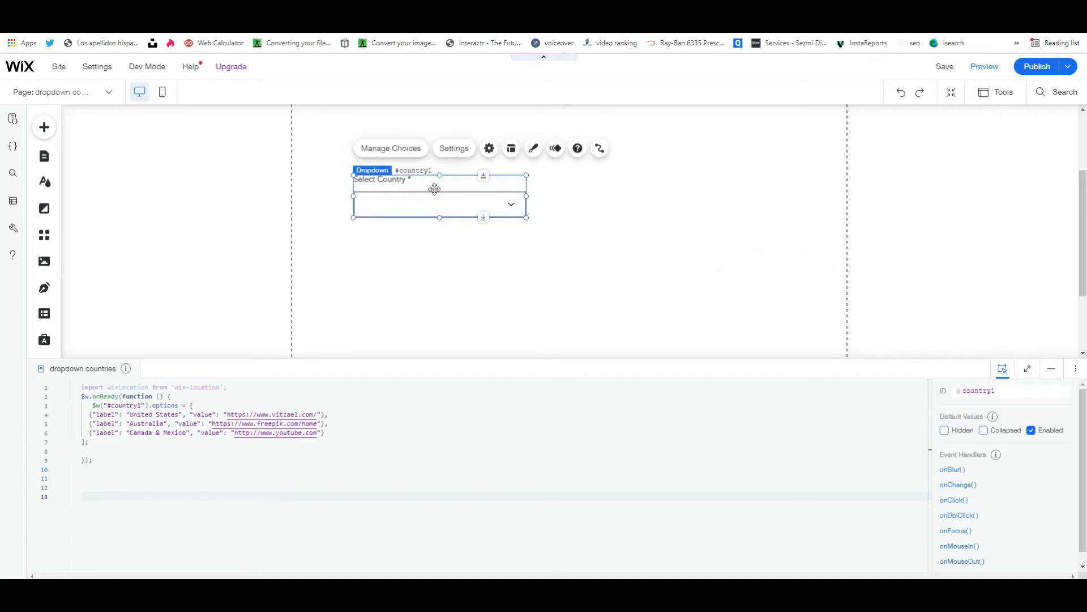